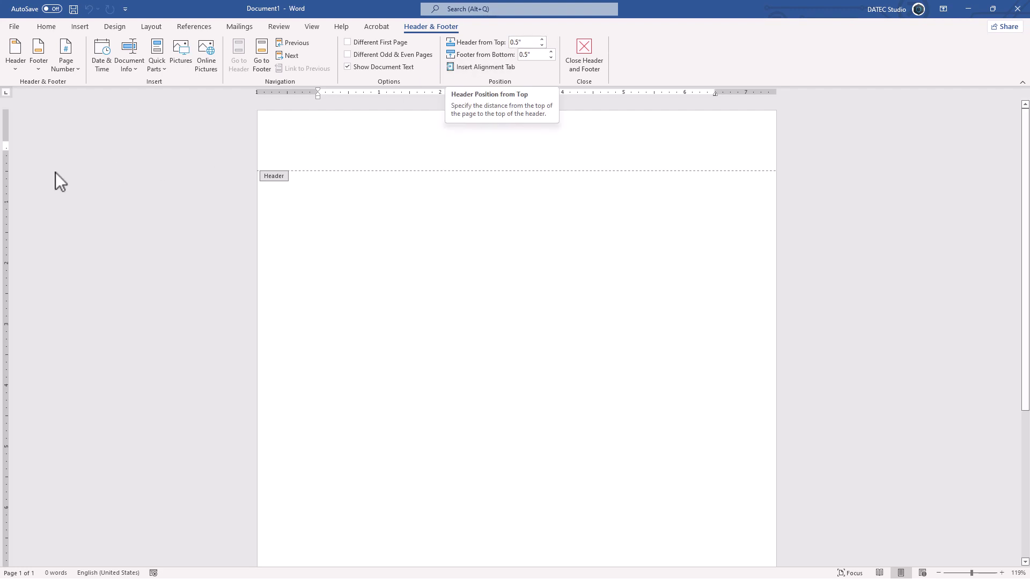
Leave the header and fill the document body with justified sample text using the =rand function.
left_click_drag(7, 145, 2, 189)
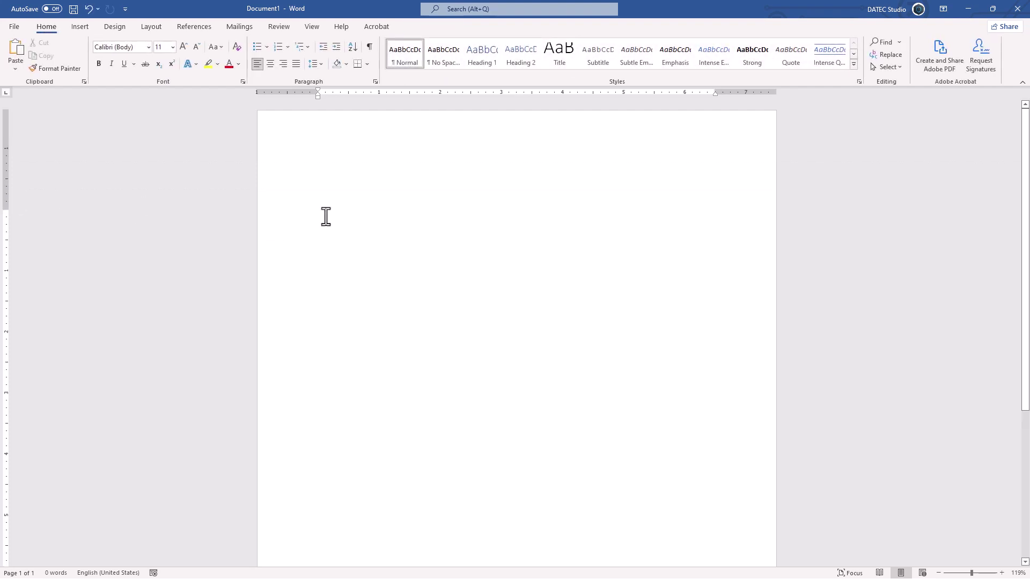
type("T")
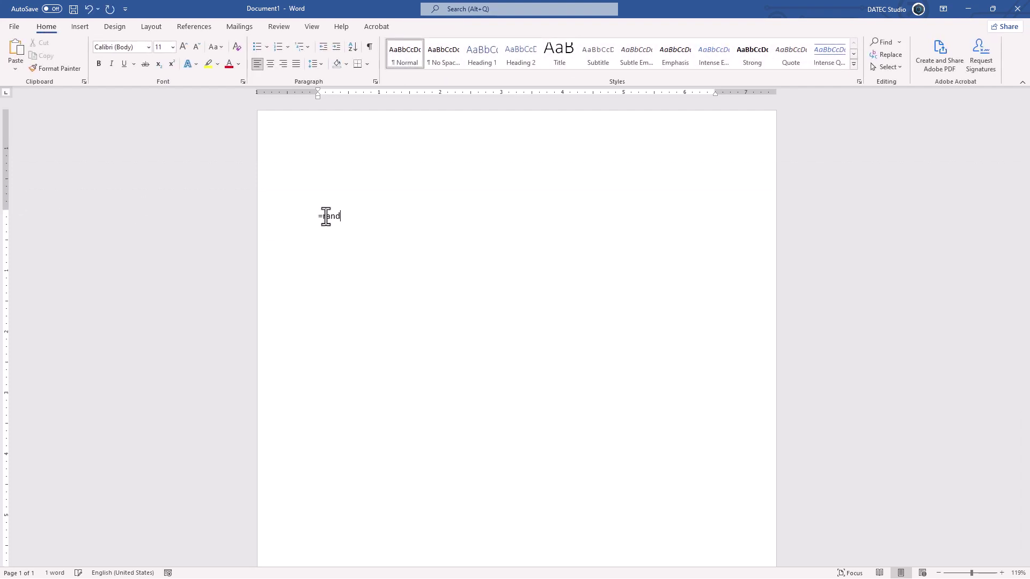
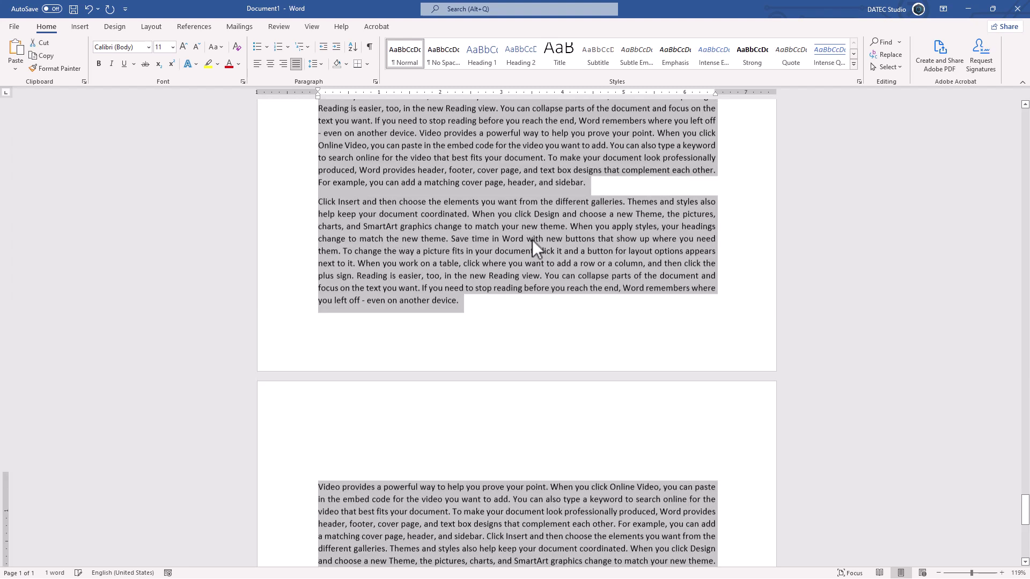
scroll(451, 279, "up", 3)
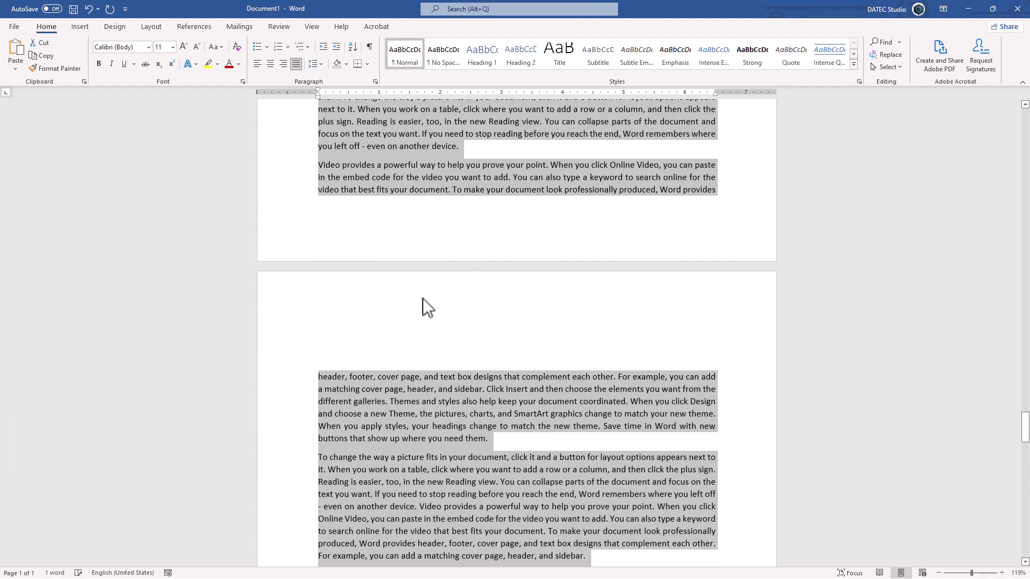
Open the header area of a page for editing and try to turn off Show Document Text.
double_click(414, 305)
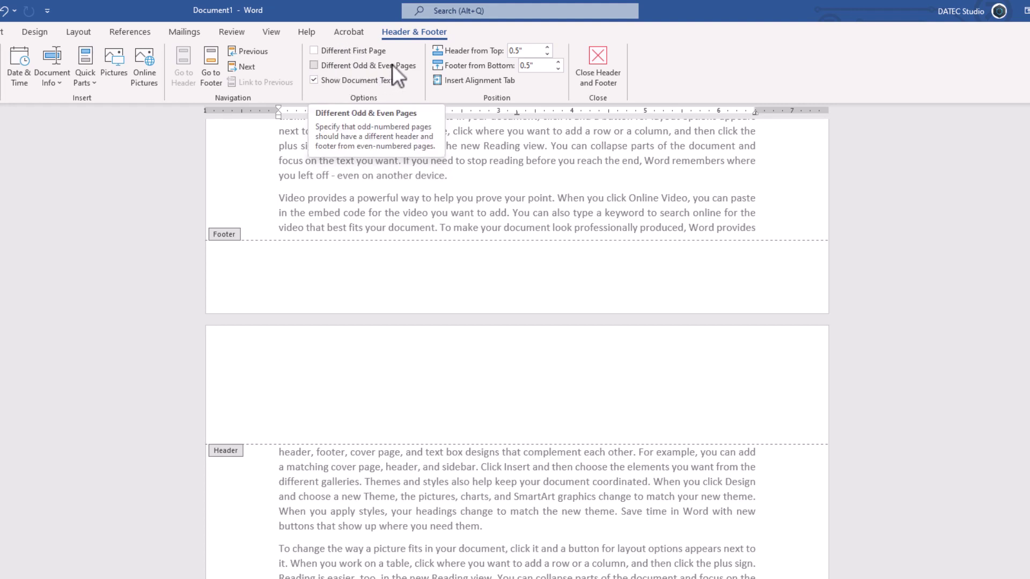
left_click(351, 79)
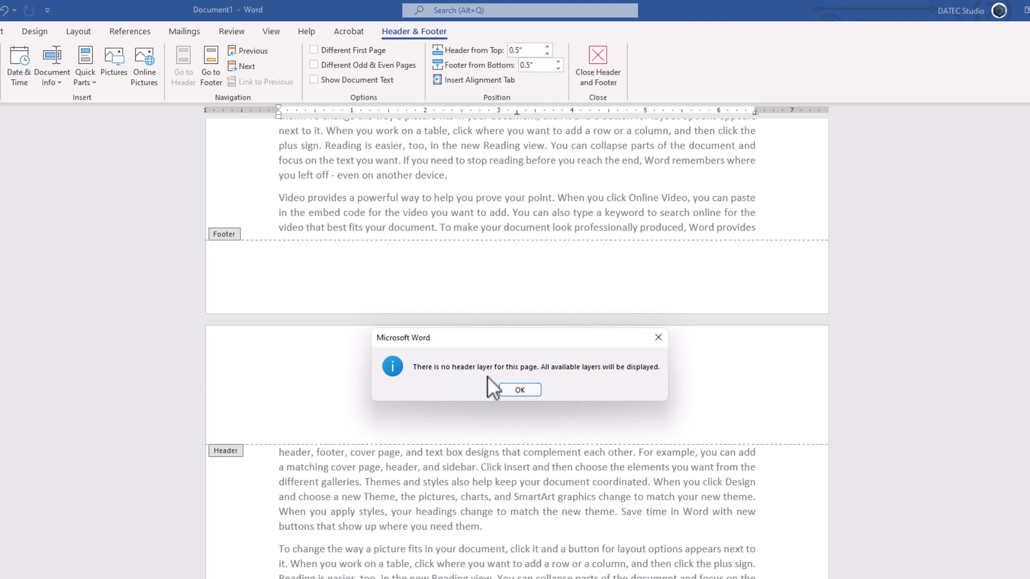
left_click(518, 390)
scroll(439, 311, "up", 6)
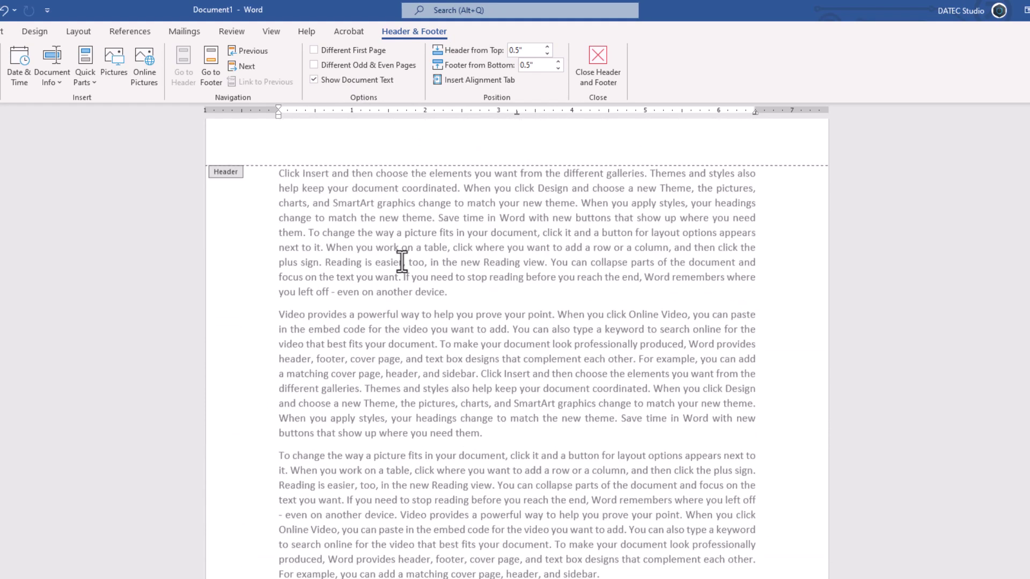
scroll(419, 302, "down", 5)
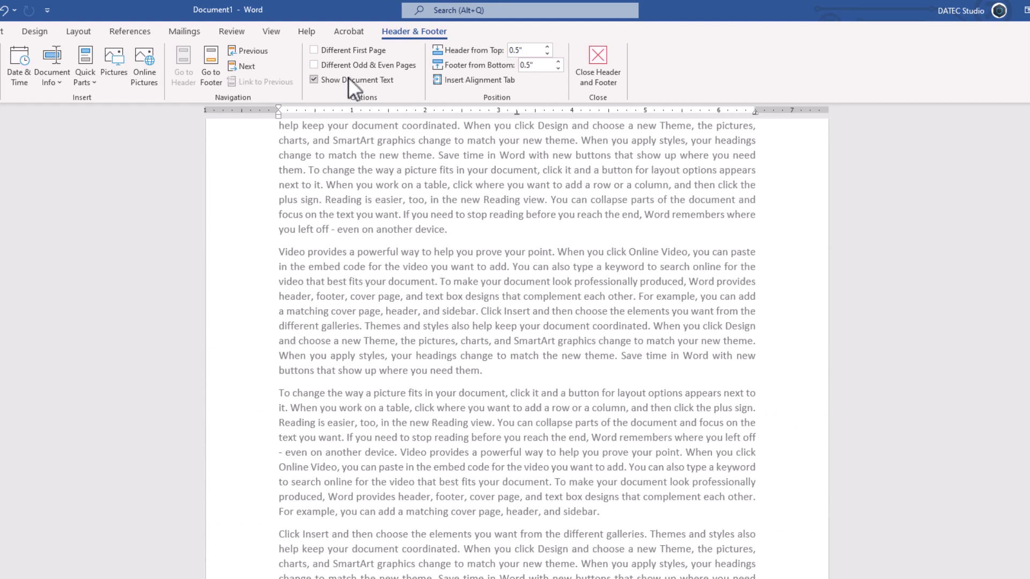
Hide the document text while editing the header, toggling Show Document Text until the body text is shown again.
left_click(349, 79)
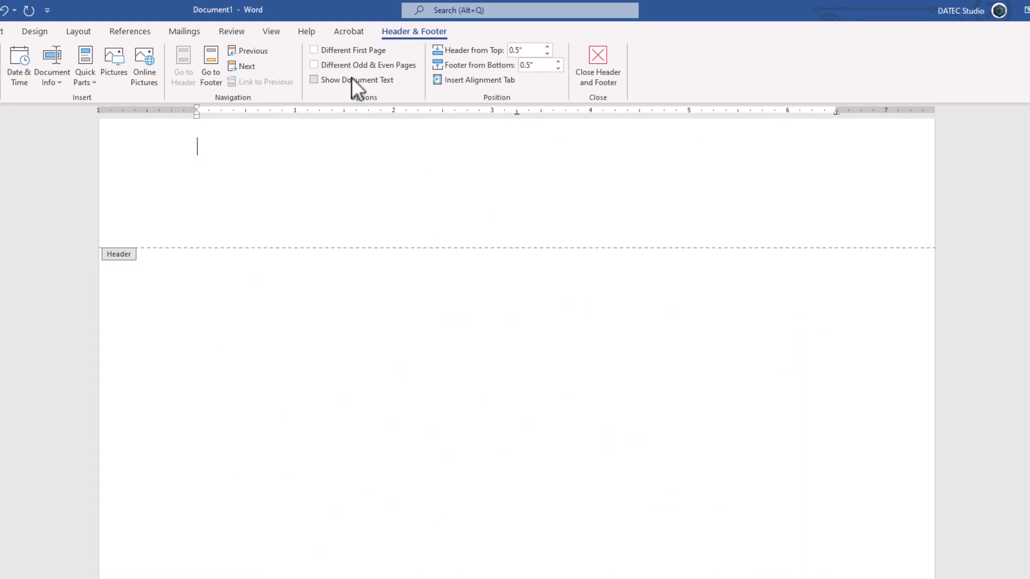
left_click(349, 76)
left_click(349, 76)
left_click(346, 80)
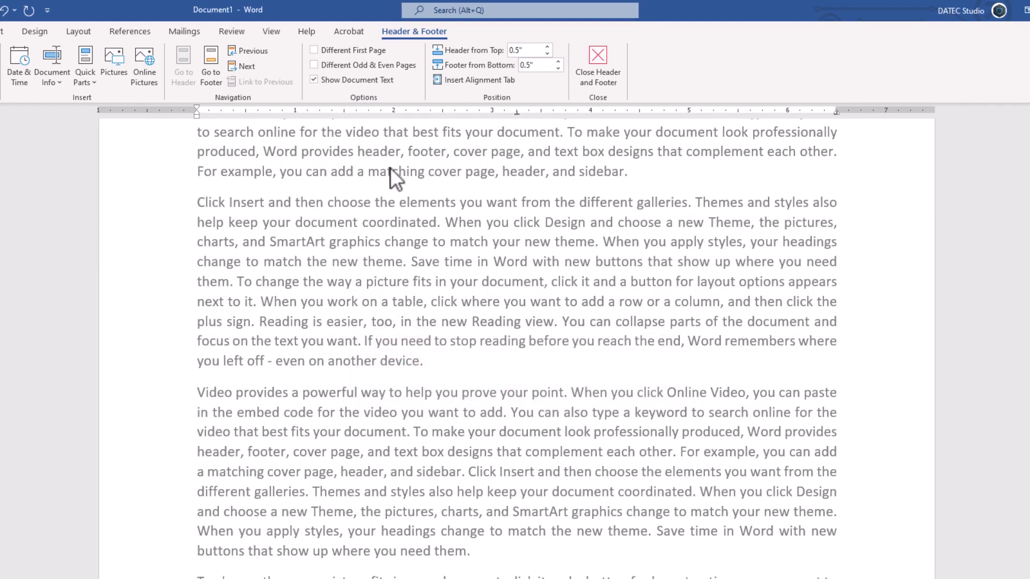
Go to the footer of the first page and return to its header.
scroll(391, 233, "down", 5)
scroll(391, 233, "up", 3)
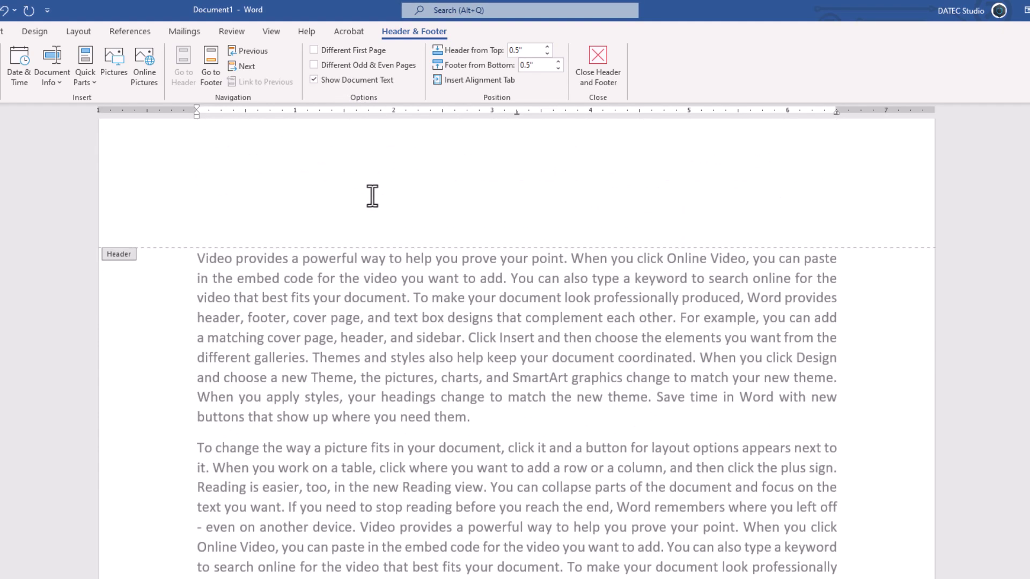
left_click(209, 60)
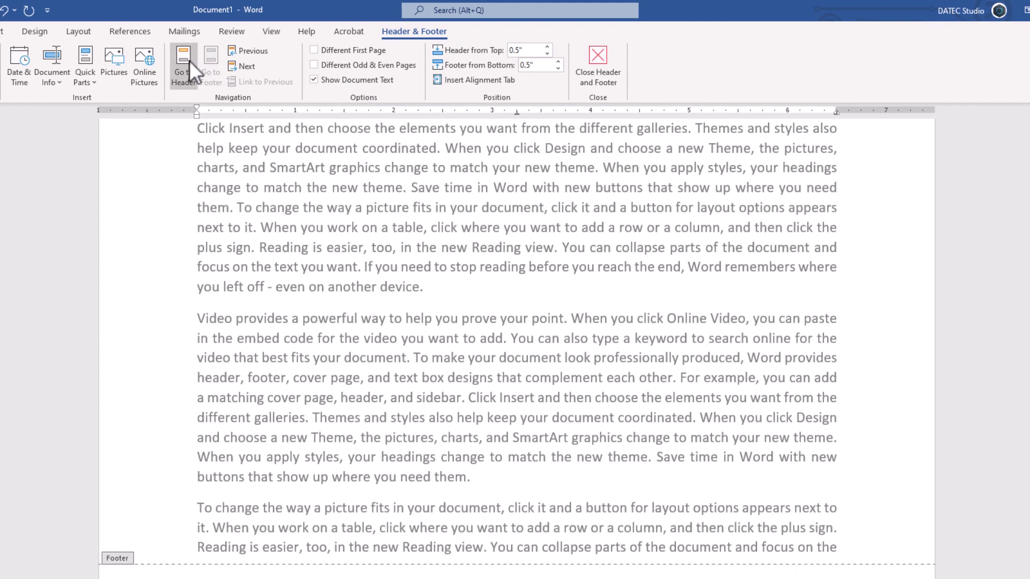
left_click(190, 60)
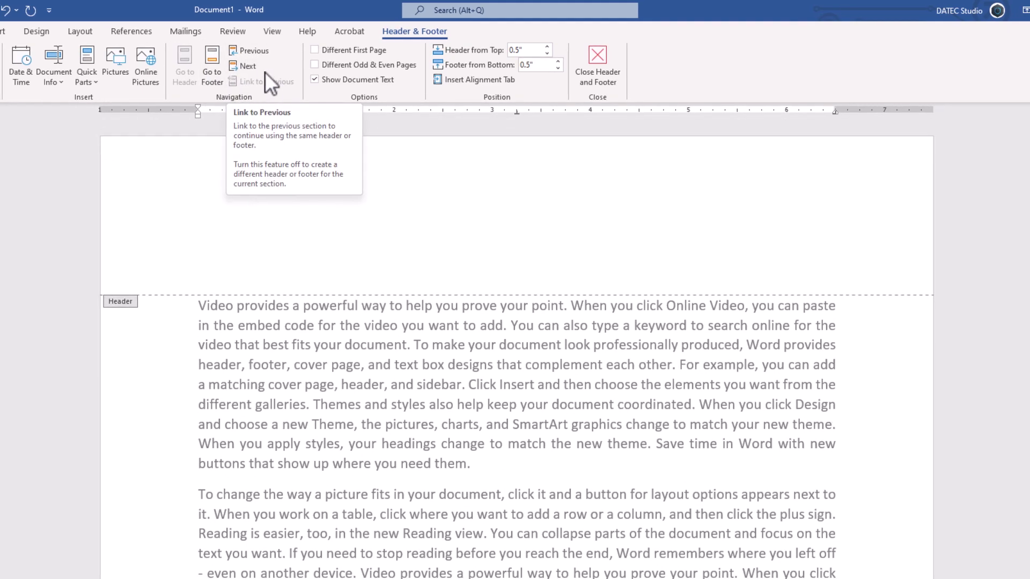
Draw a rectangle shape near the left edge of the first page's header and return to the body text.
left_click(81, 25)
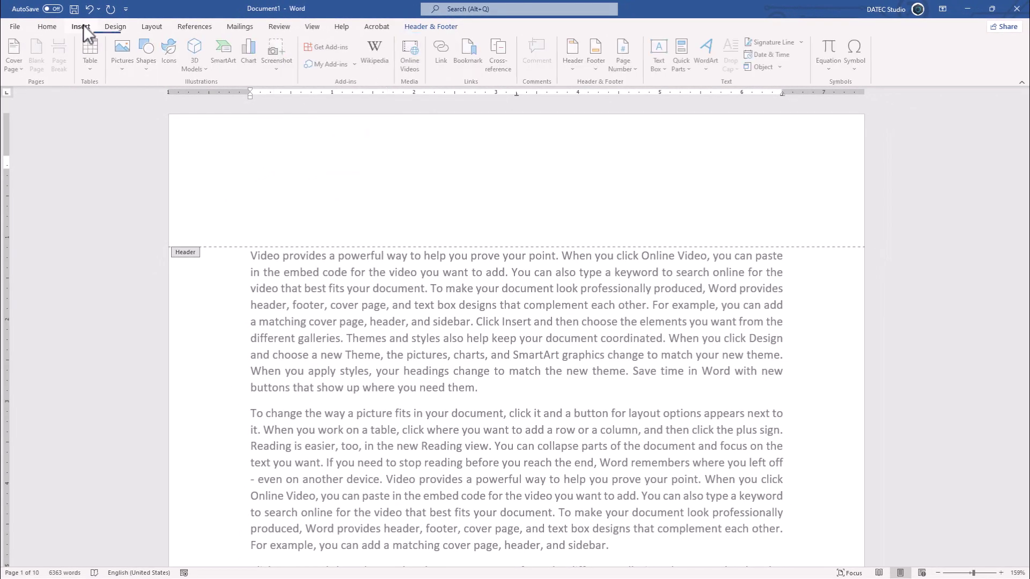
left_click(148, 55)
left_click(177, 97)
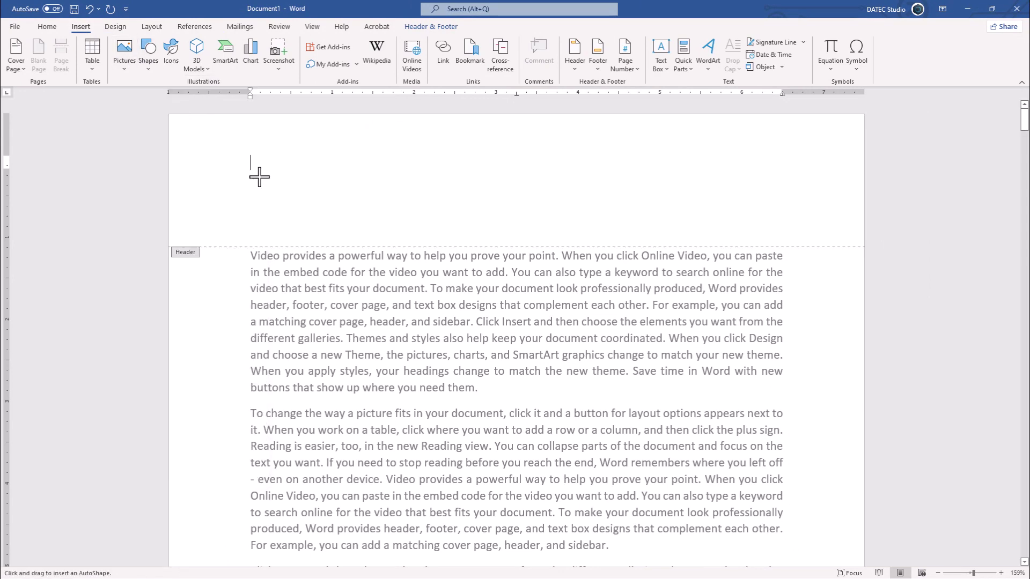
left_click_drag(212, 152, 386, 207)
double_click(391, 273)
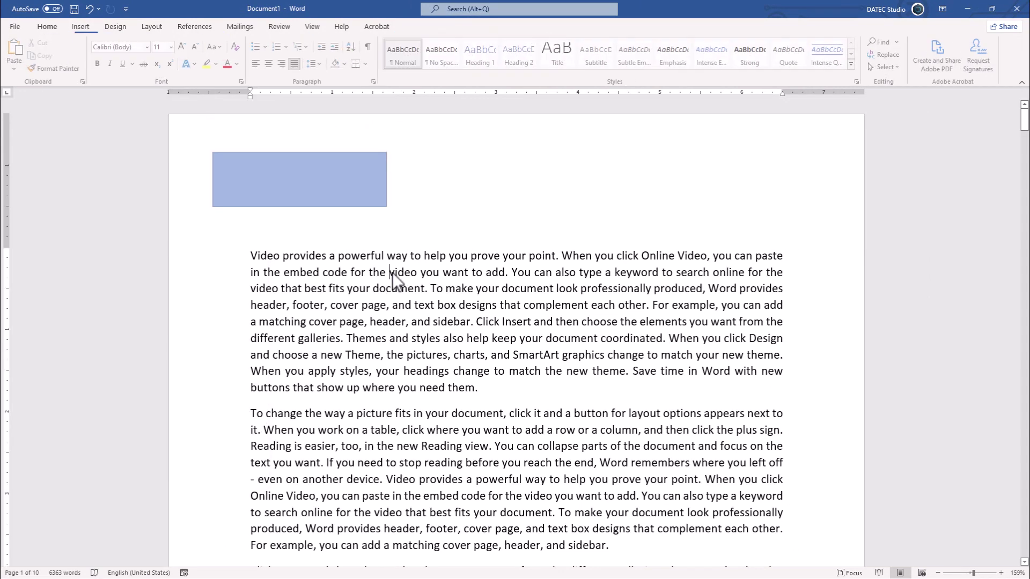
Display multiple pages side by side at 59% zoom to check the header rectangle on each page.
left_click(313, 28)
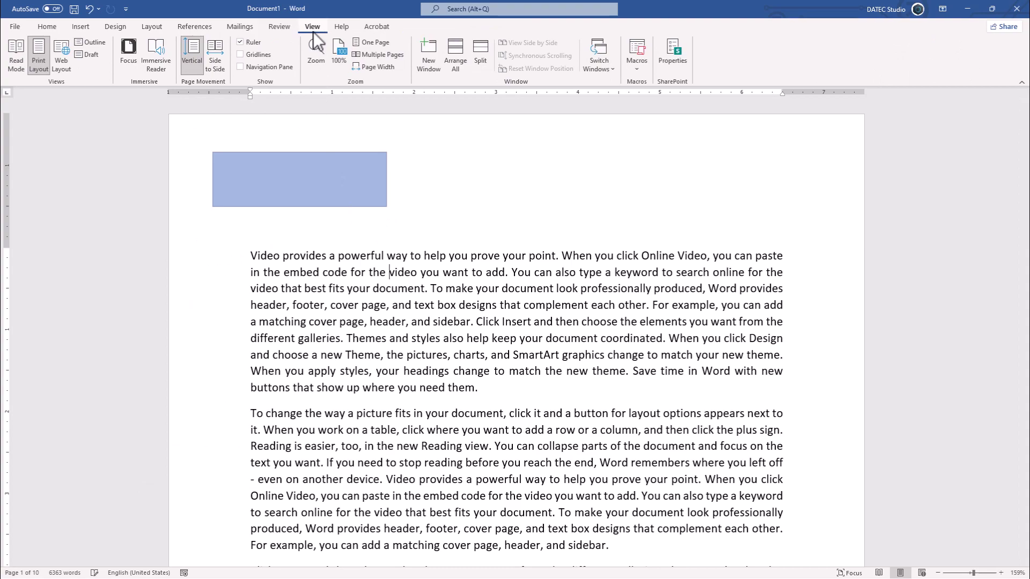
left_click(376, 55)
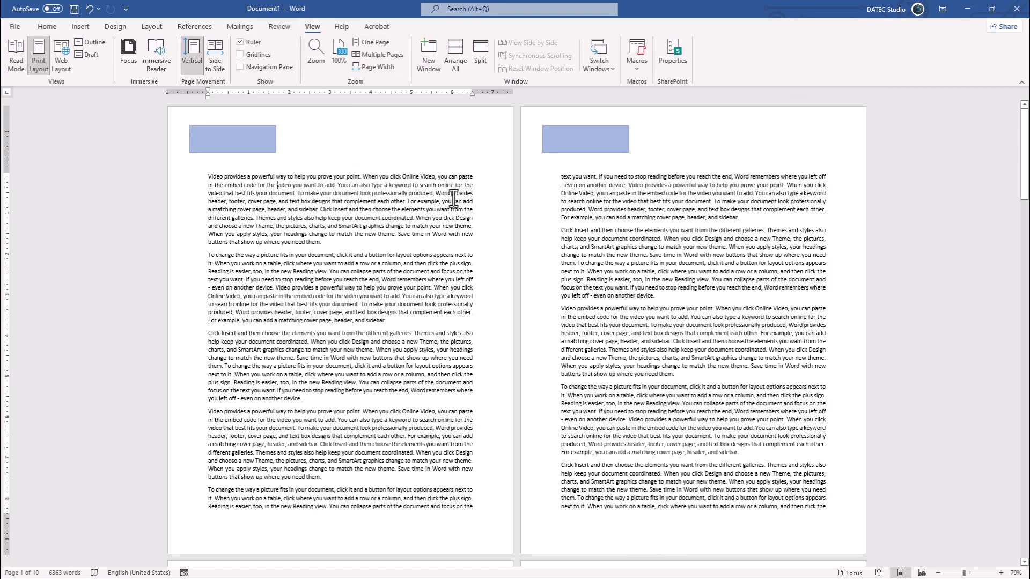
scroll(450, 198, "down", 2)
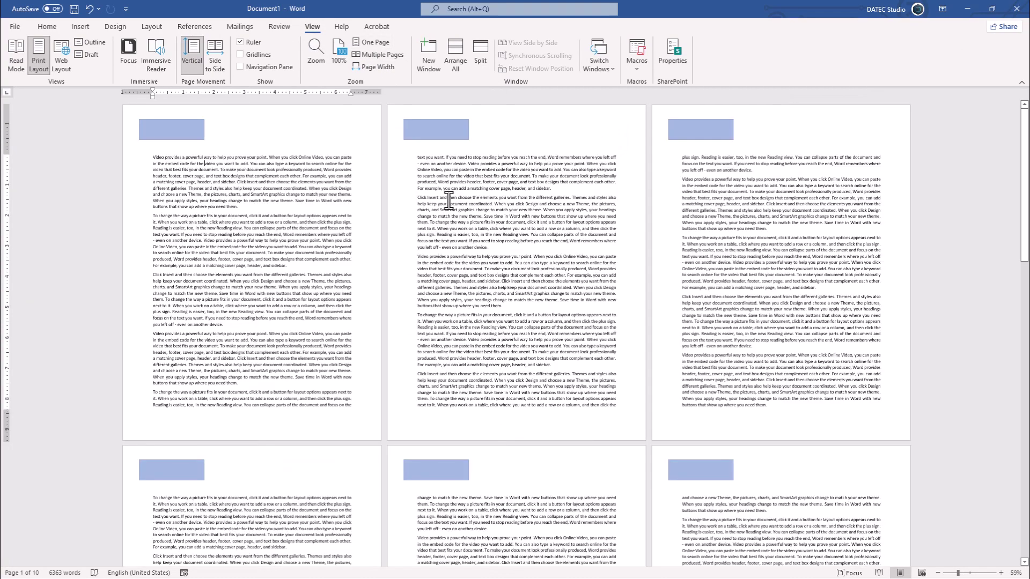
Shift the header rectangle slightly to the right in page 2's header and return to the body text.
double_click(447, 130)
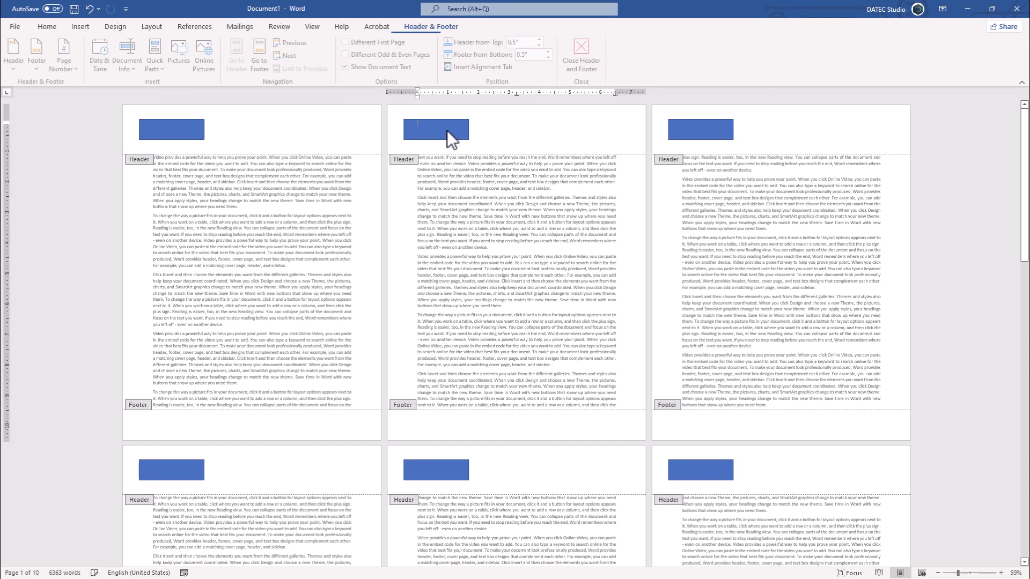
mouse_move(442, 132)
left_mouse_down()
mouse_move(480, 129)
mouse_move(429, 127)
mouse_move(445, 128)
left_mouse_up()
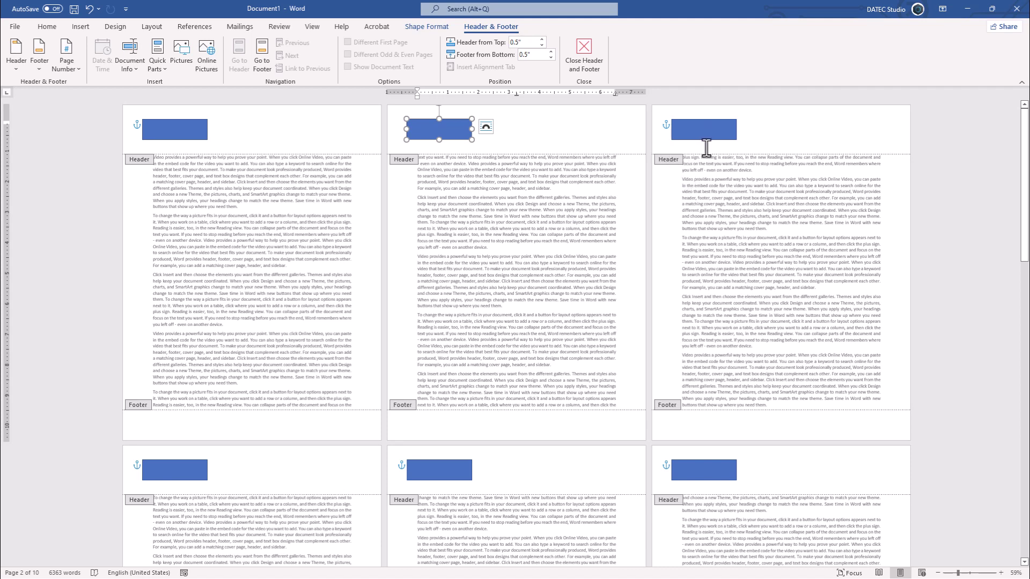
double_click(517, 258)
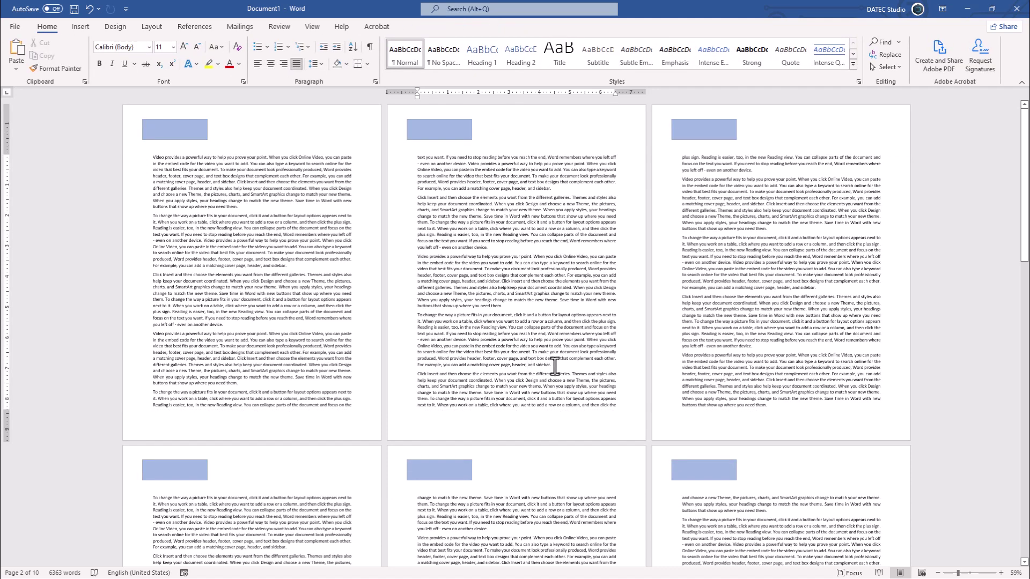
Insert a Next Page section break after the fourth paragraph on page 2.
left_click(158, 32)
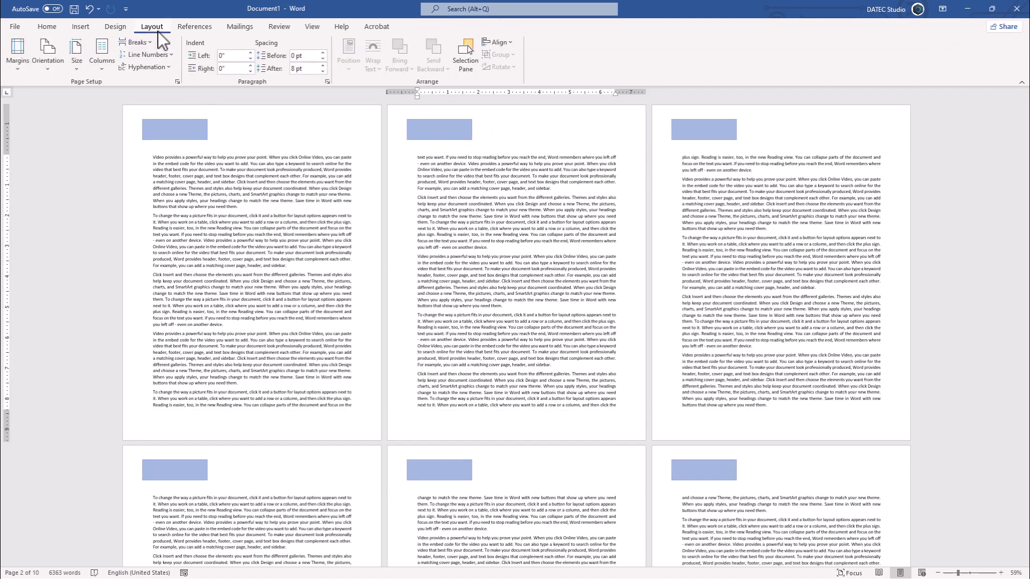
left_click(148, 43)
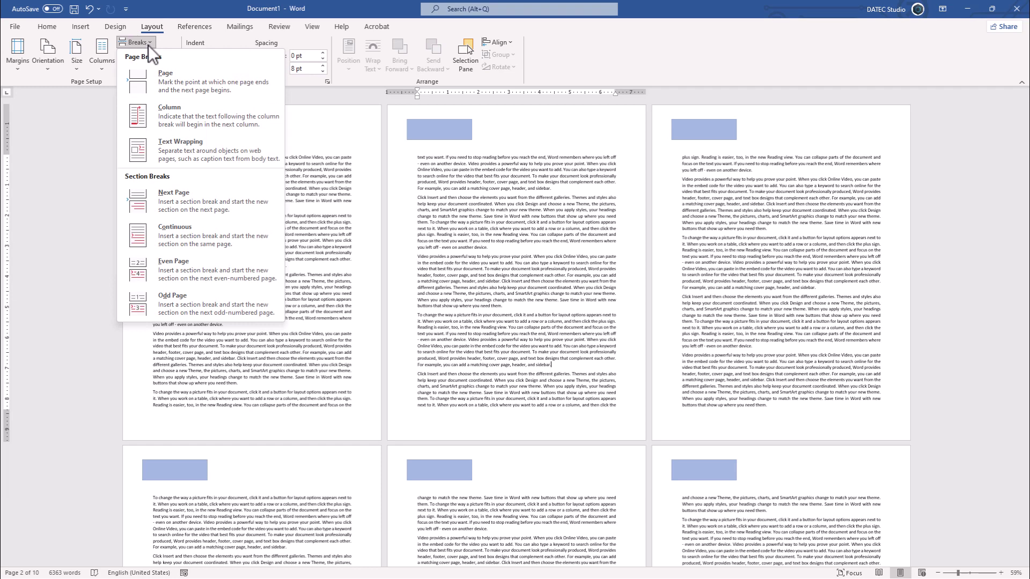
left_click(177, 205)
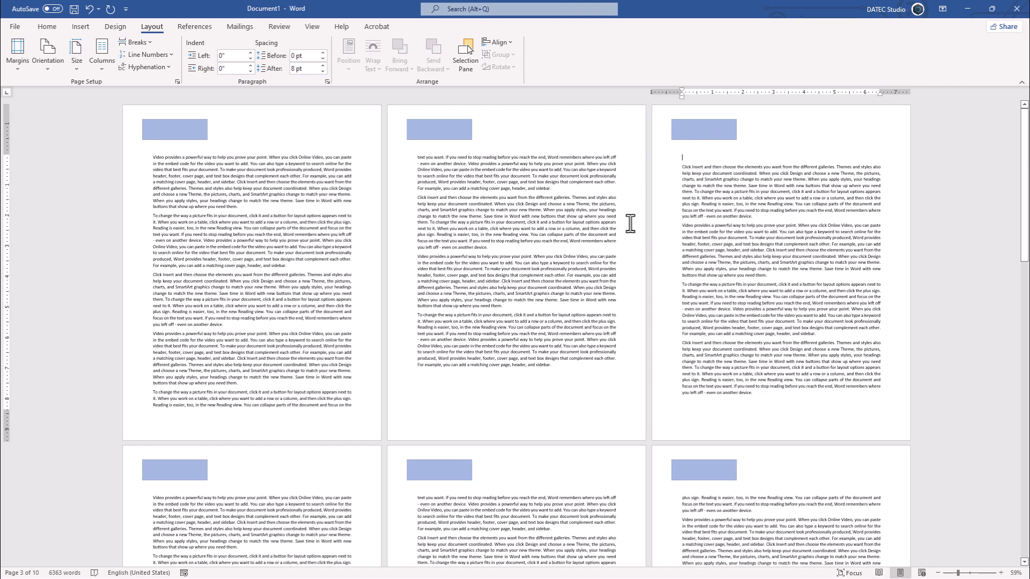
Show the formatting marks and insert another section break just before the existing break on page 2.
key("ctrl+shift+8")
left_click(526, 372)
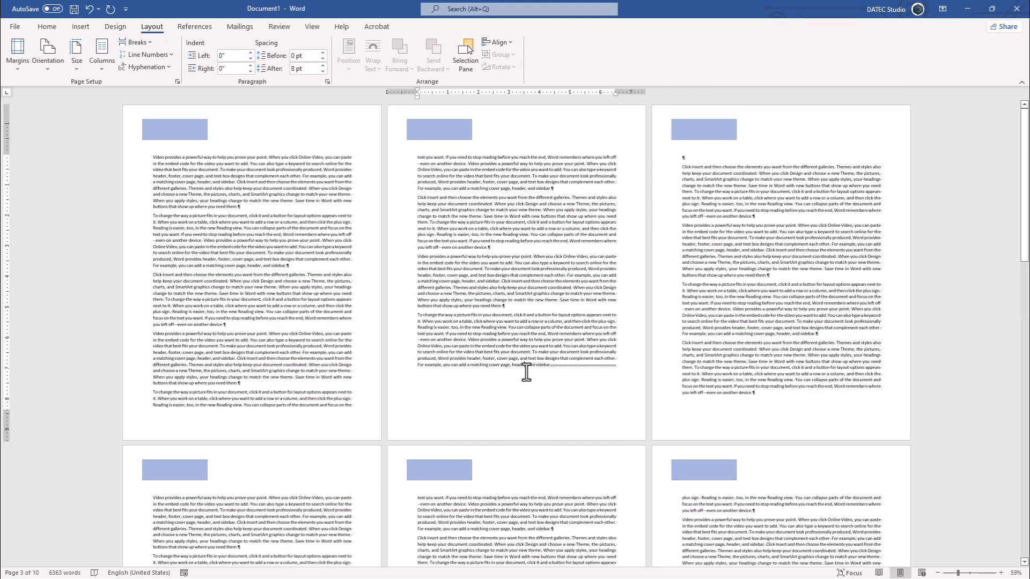
left_click(572, 371)
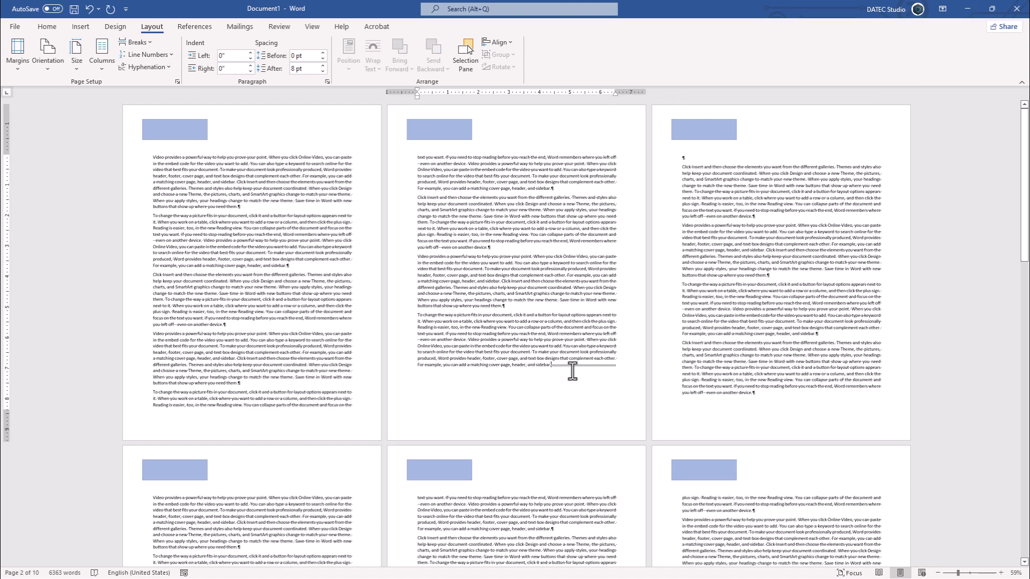
left_click(143, 42)
left_click(173, 212)
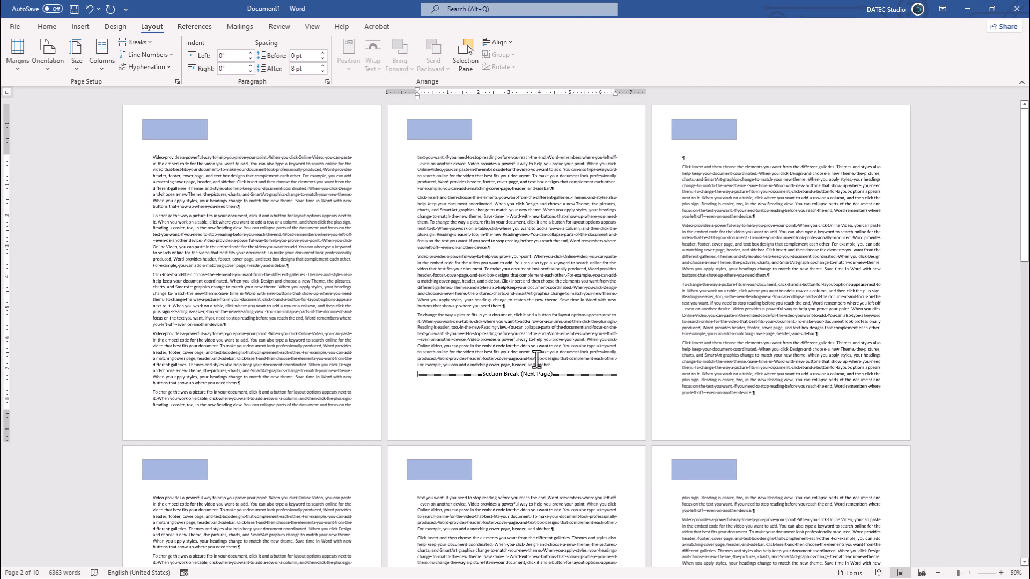
Reposition the linked header rectangle, moving it right from page 3's header and adjusting it slightly from page 5's header.
double_click(704, 134)
left_click_drag(704, 131, 714, 129)
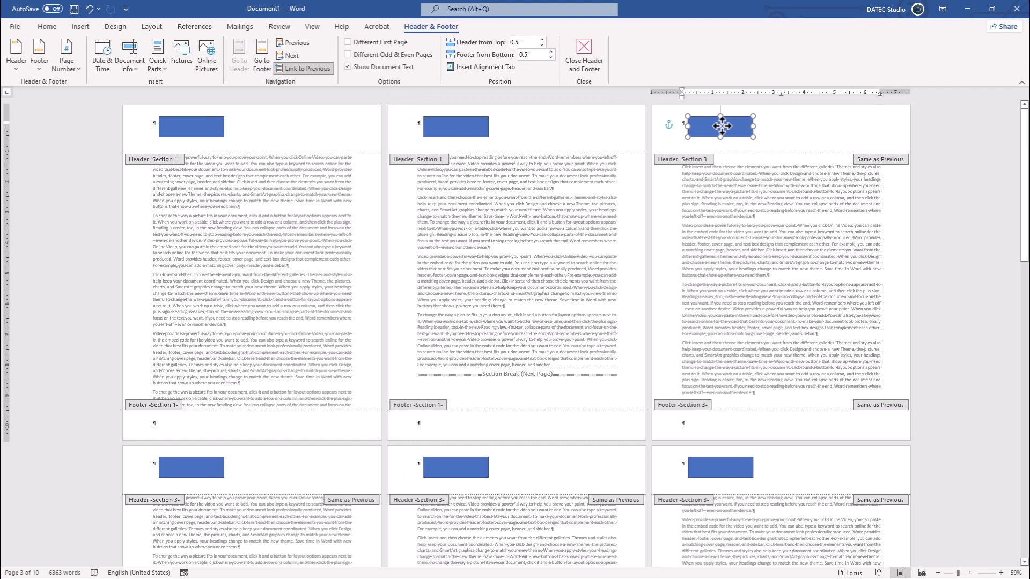
left_click(477, 475)
left_click_drag(476, 473, 471, 476)
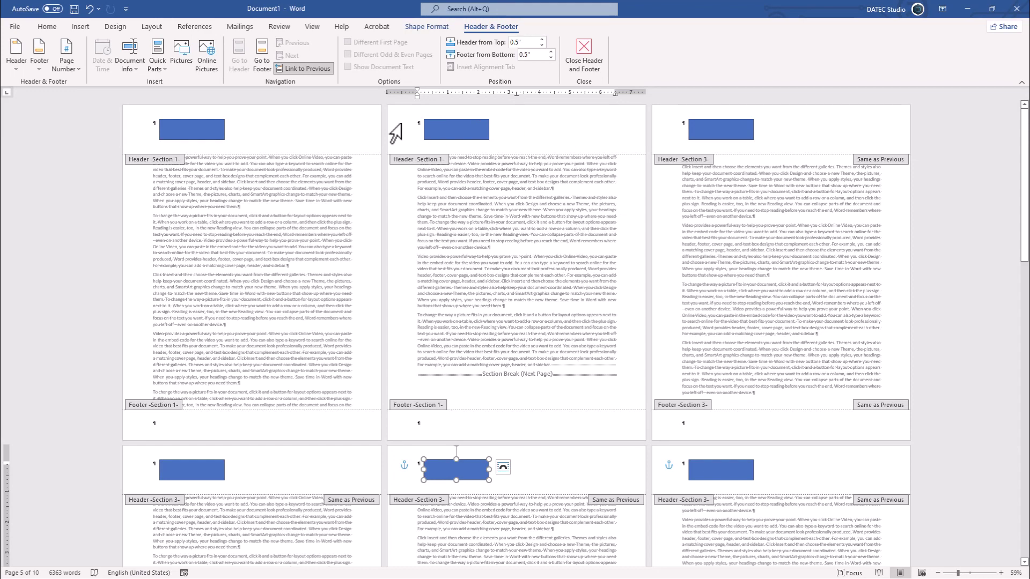
Turn off Link to Previous for the section 3 header and undo a trial move of its rectangle to the right.
left_click(312, 71)
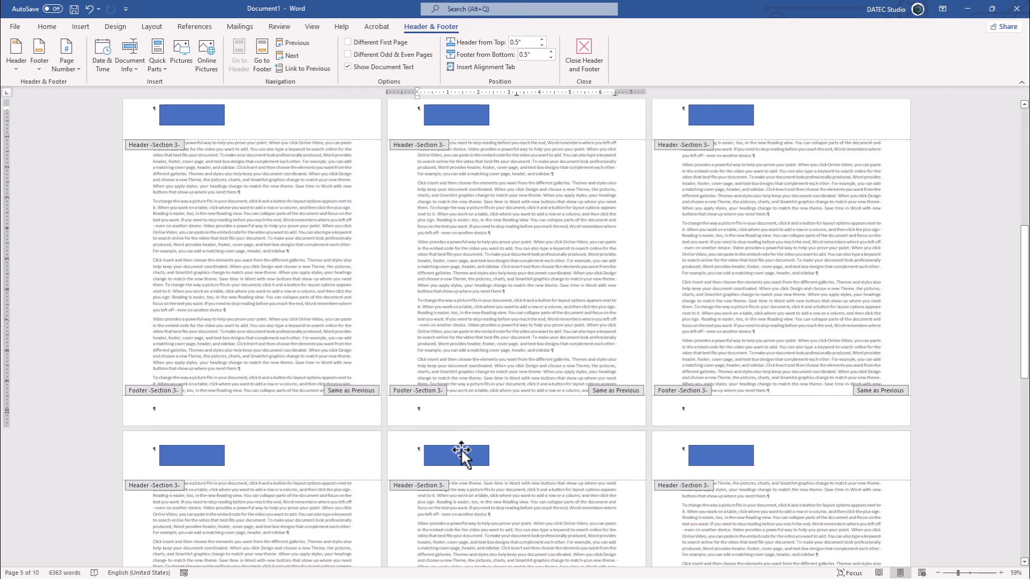
left_click_drag(462, 450, 484, 452)
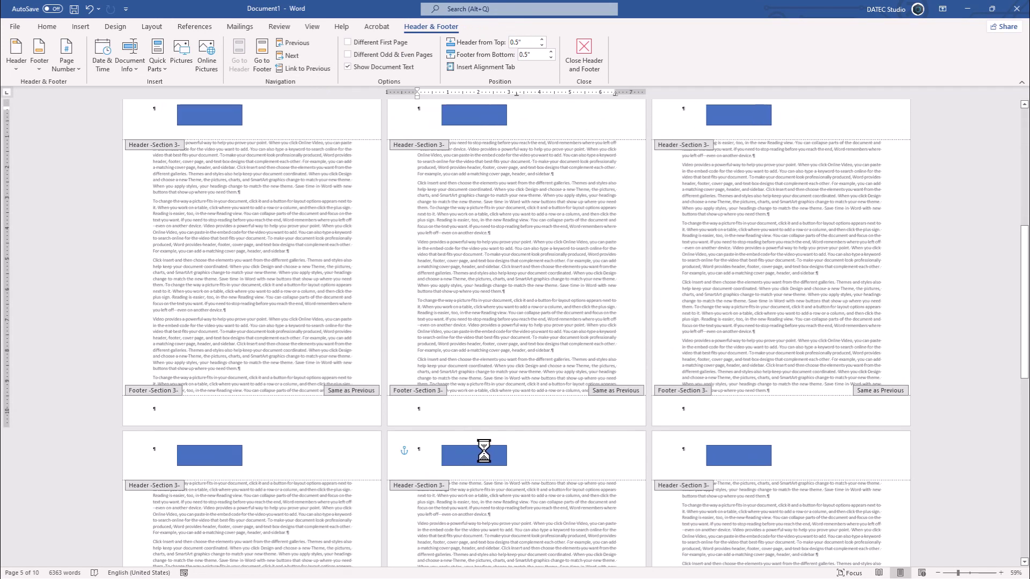
key("ctrl+z")
Move the header rectangle in section 3 slightly to the left.
left_click(464, 111)
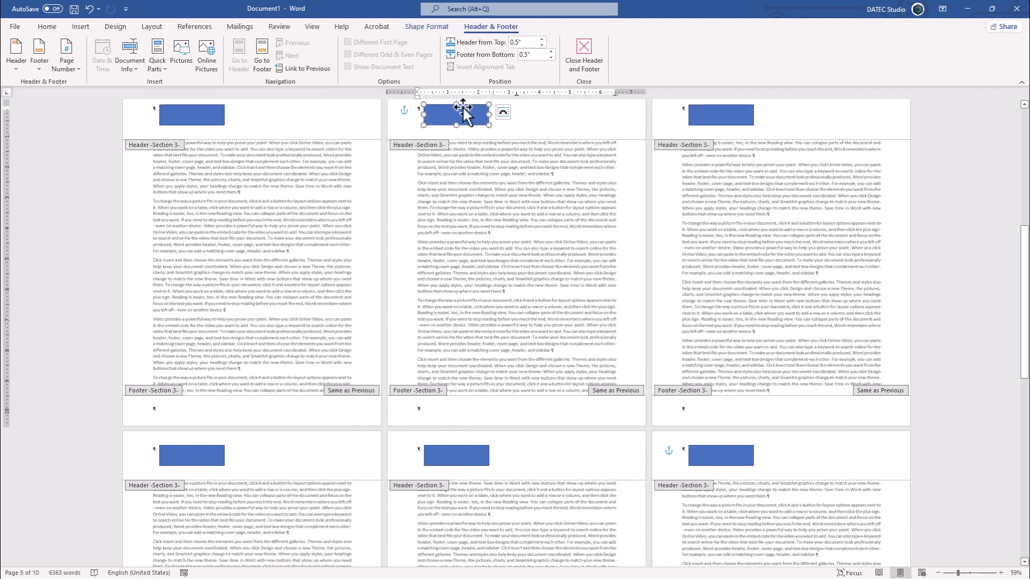
scroll(531, 276, "down", 3)
scroll(525, 301, "up", 4)
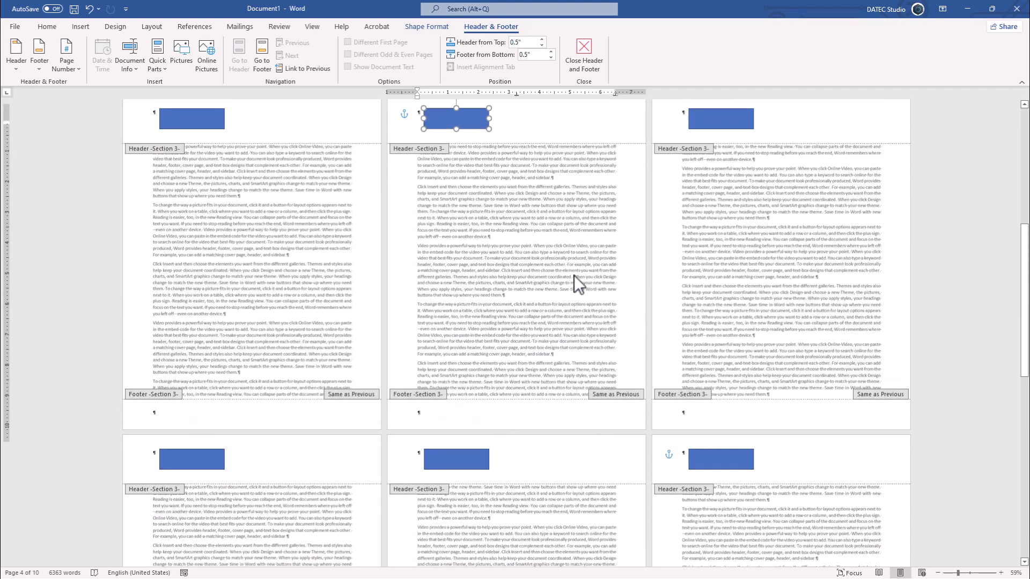
left_click(708, 141)
left_click_drag(708, 141, 702, 141)
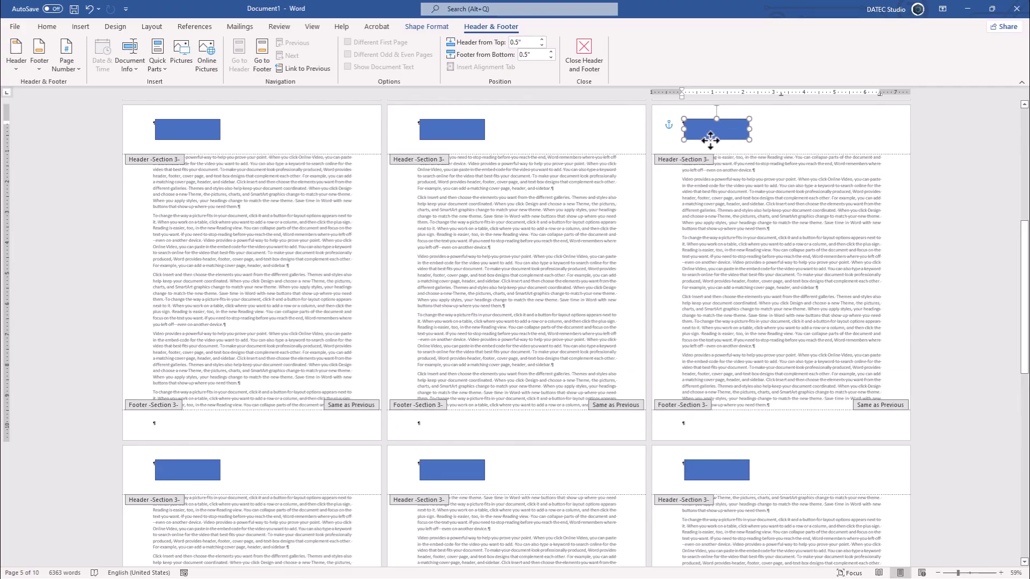
Exit and reopen header editing, and move the section 3 header rectangle on page 5 slightly to the right.
double_click(700, 160)
scroll(554, 375, "down", 6)
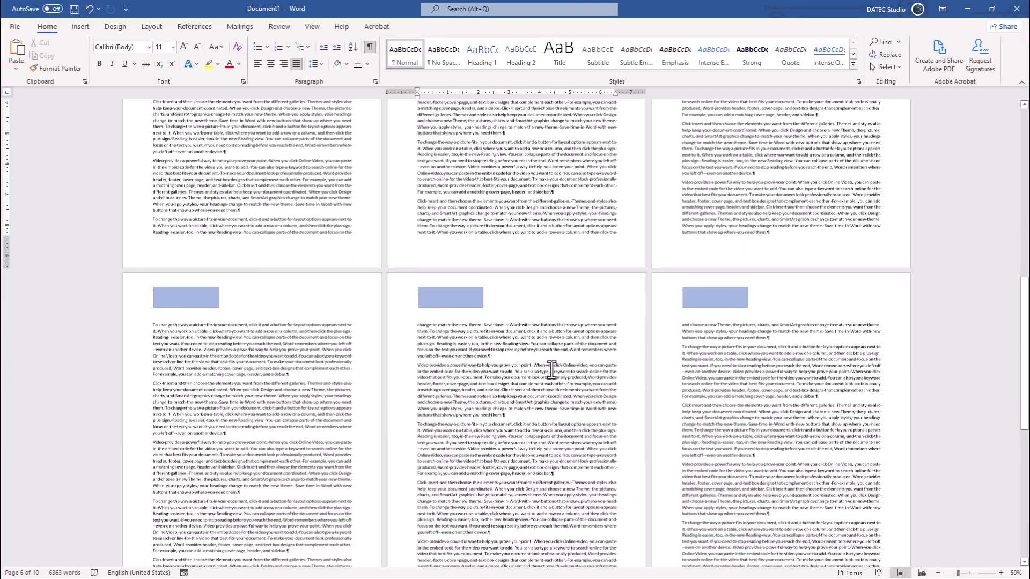
scroll(542, 370, "up", 2)
scroll(536, 369, "down", 4)
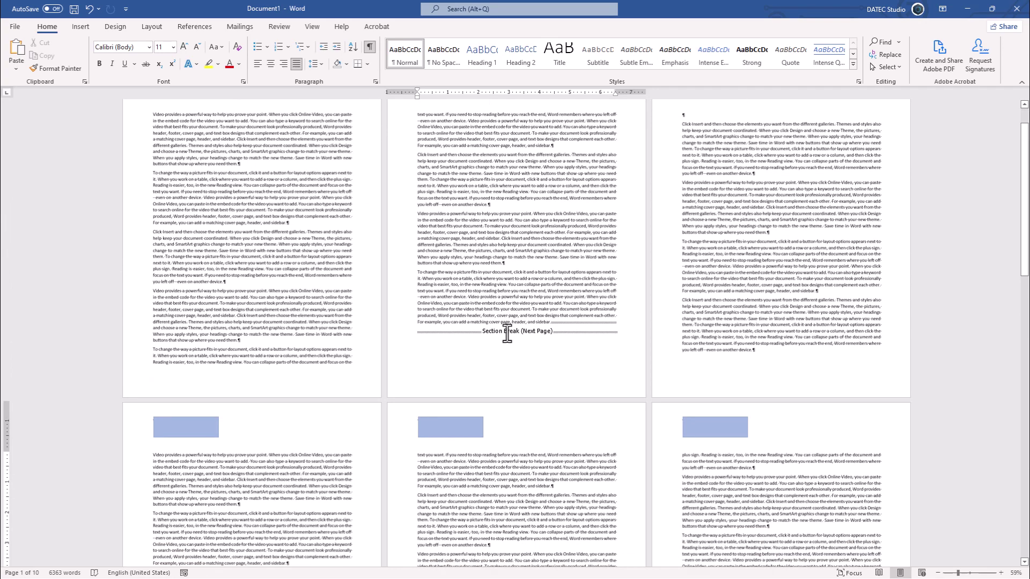
double_click(463, 462)
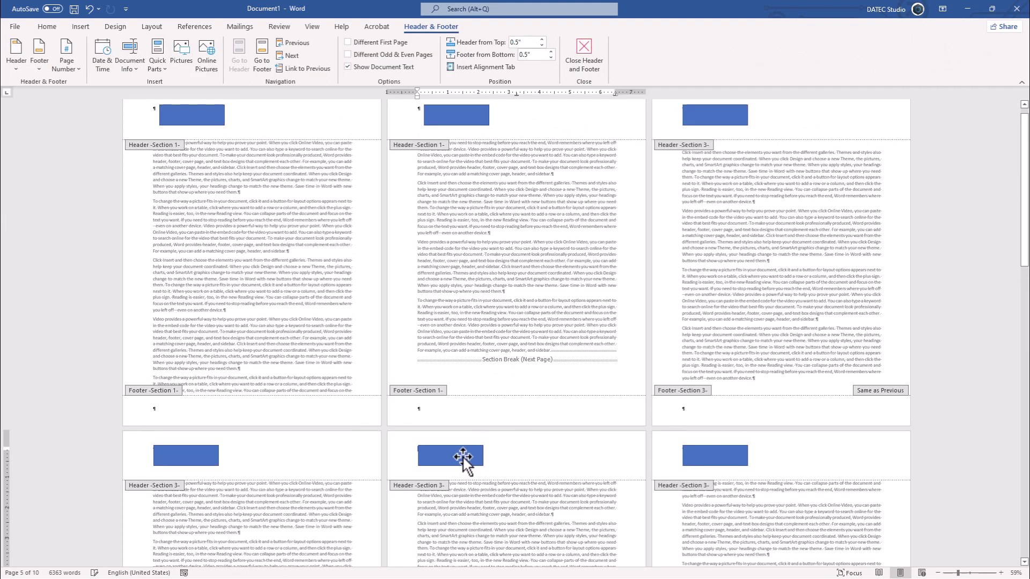
left_click_drag(463, 463, 470, 457)
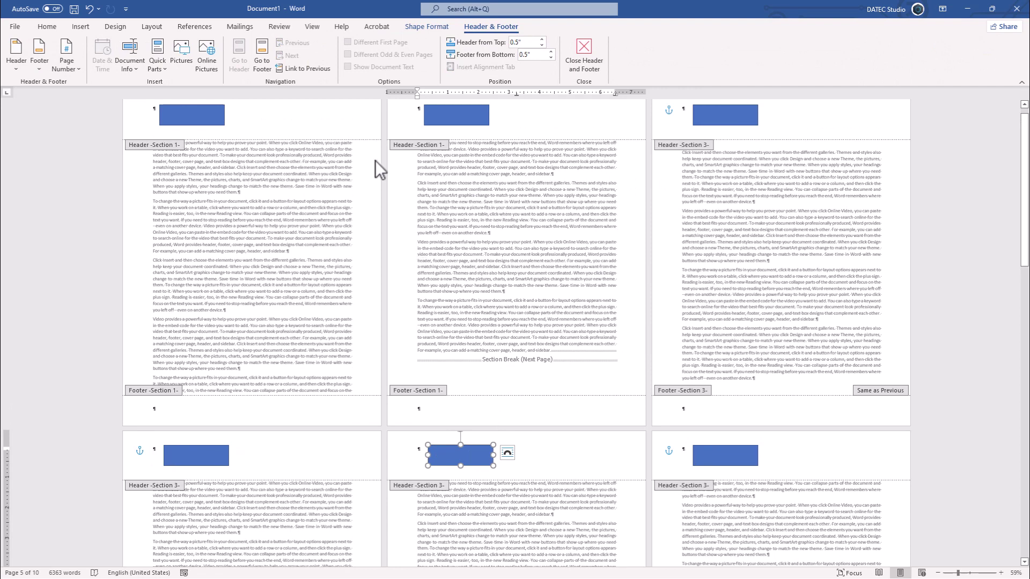
Go from page 2's section 1 header to the next section's header and back to the previous one.
left_click(510, 120)
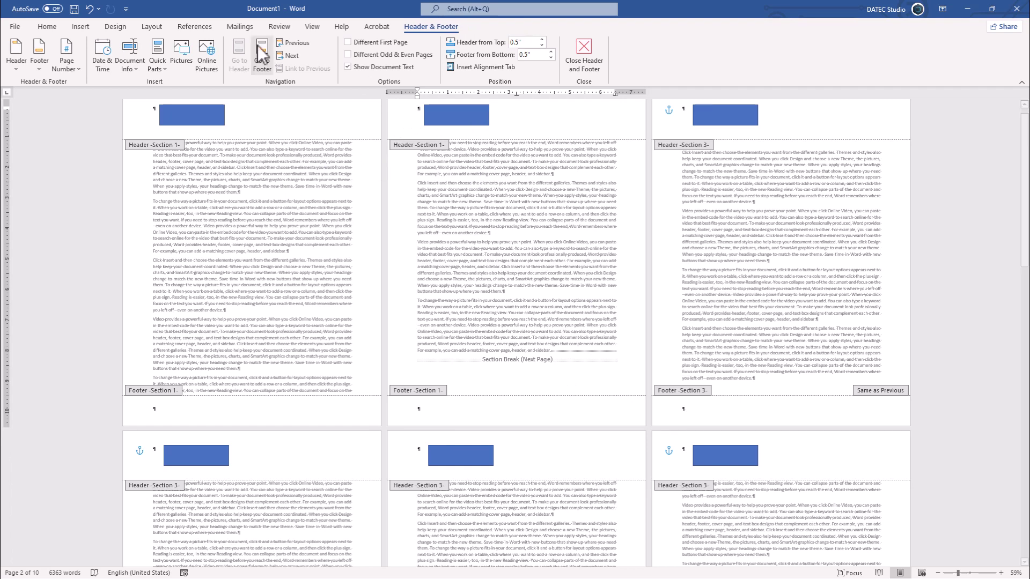
left_click(295, 53)
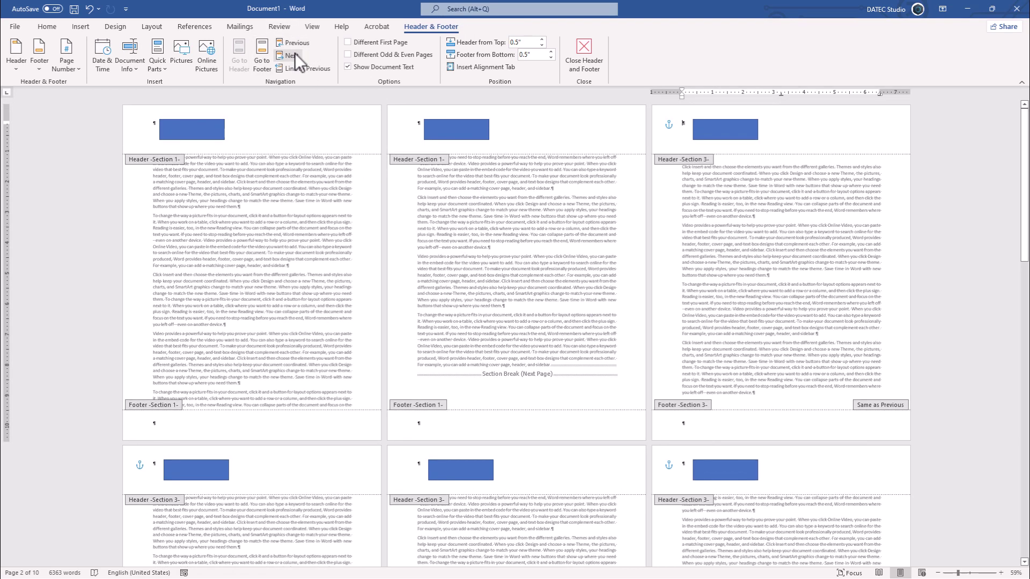
left_click(292, 42)
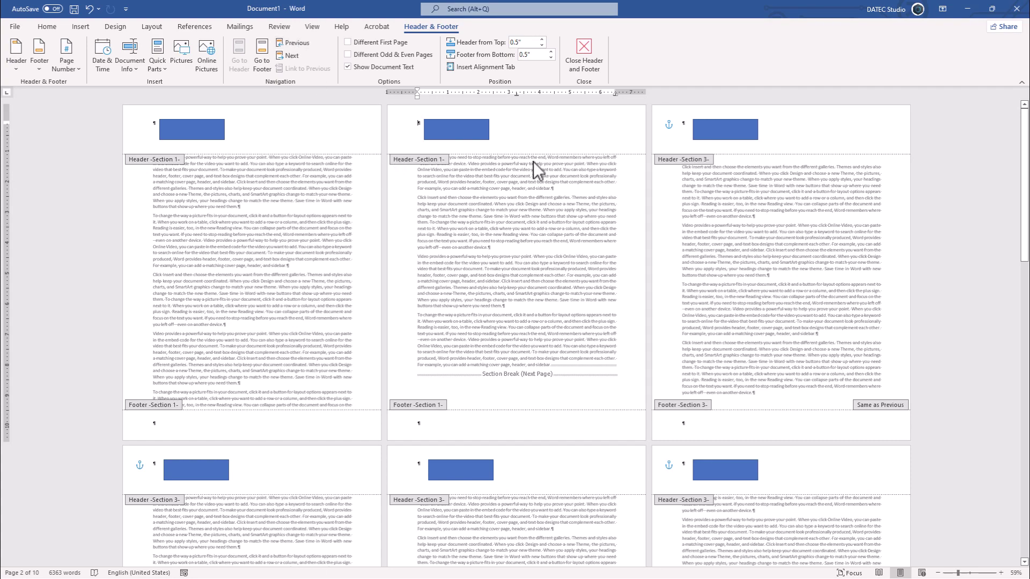
Leave header editing and add an empty paragraph before the first line of page 6.
scroll(437, 413, "down", 2)
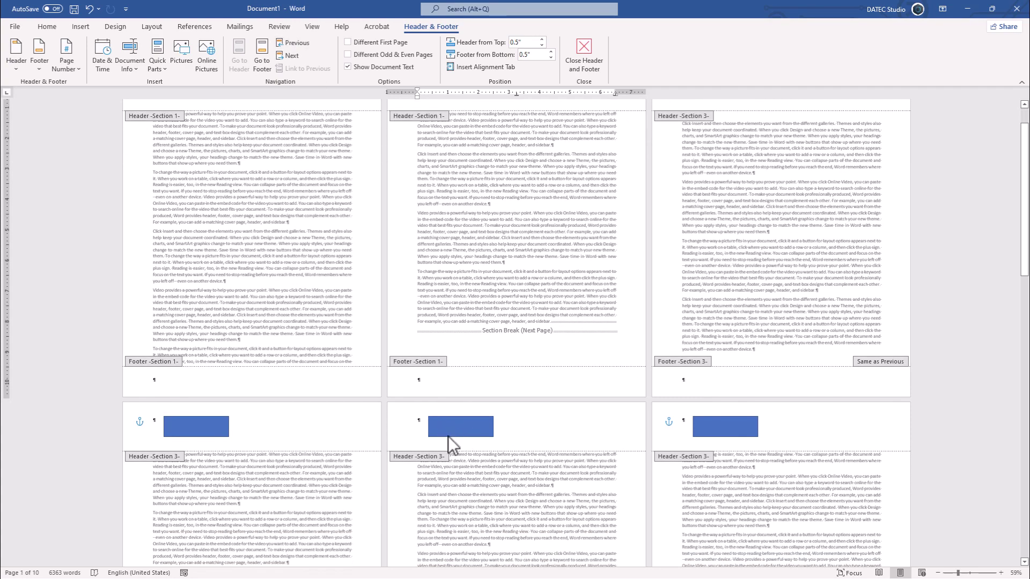
scroll(449, 436, "down", 3)
double_click(556, 299)
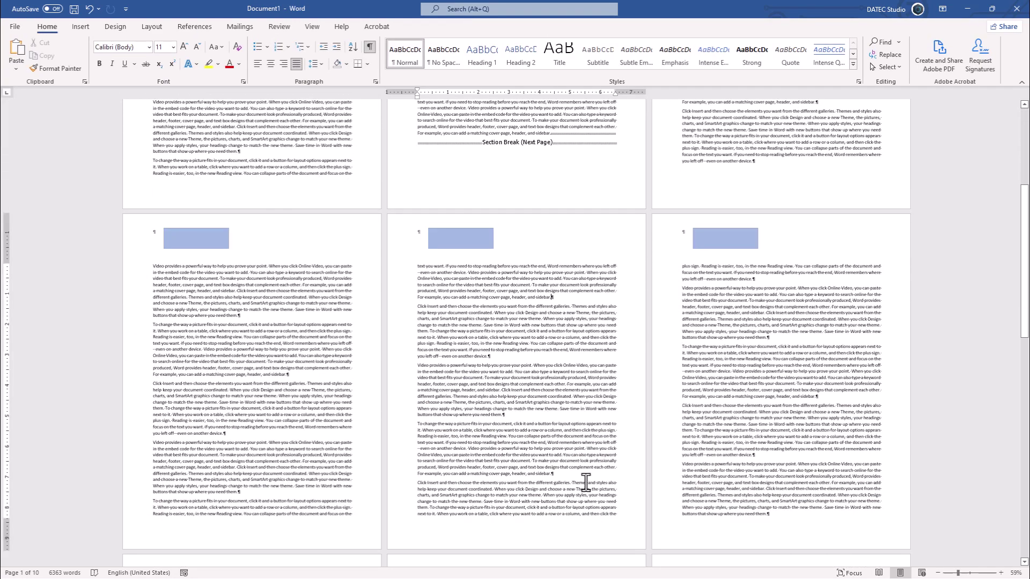
left_click(683, 268)
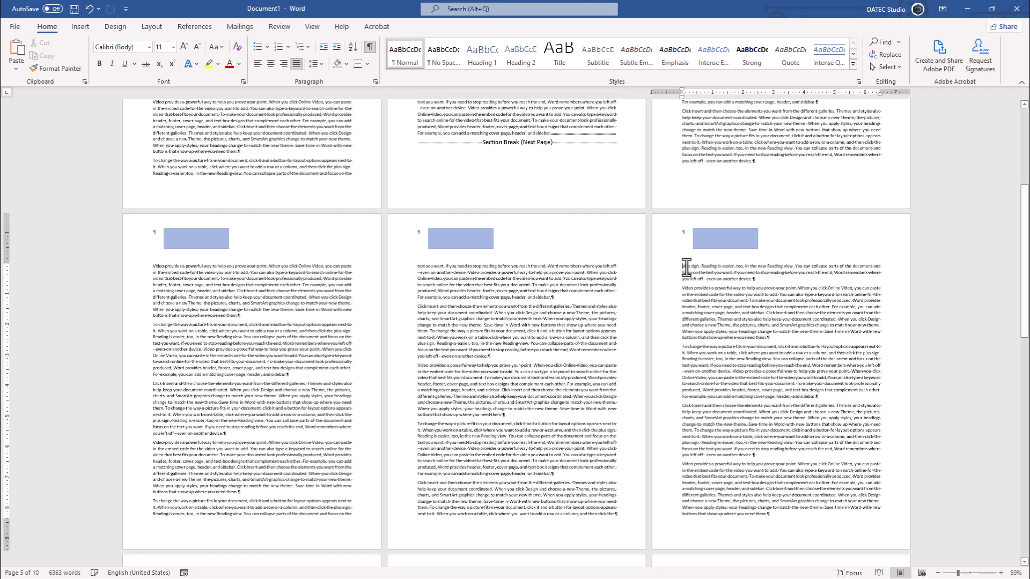
key("Return")
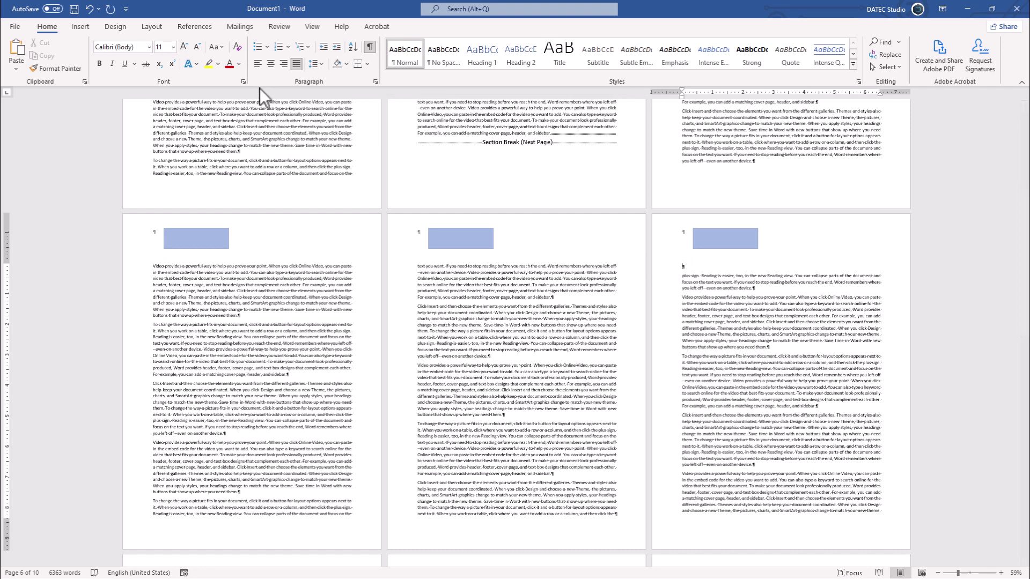
Insert a Continuous section break and a Next Page section break at the top of page 6's text.
left_click(156, 28)
left_click(141, 43)
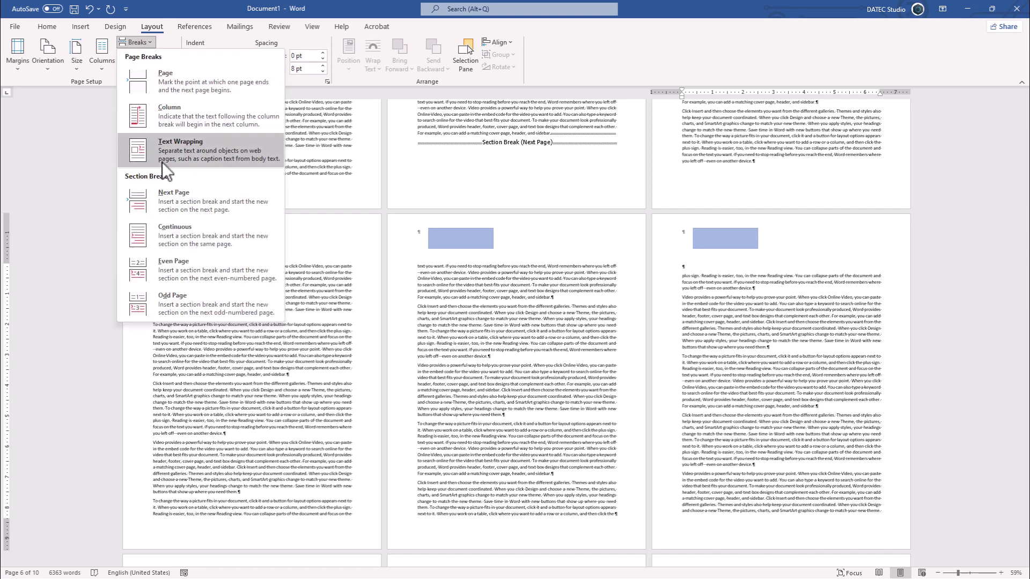
left_click(174, 227)
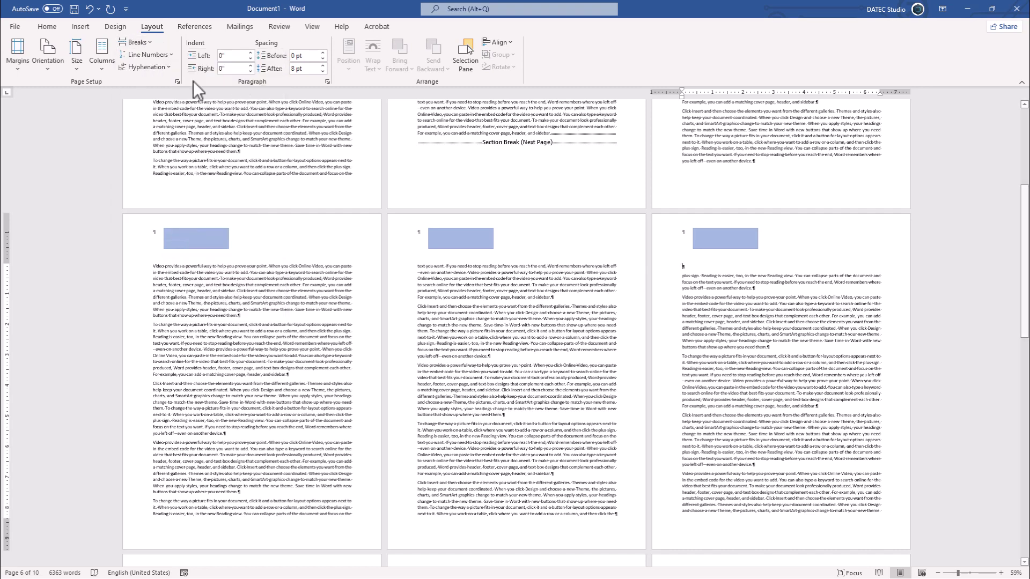
left_click(121, 43)
left_click(181, 194)
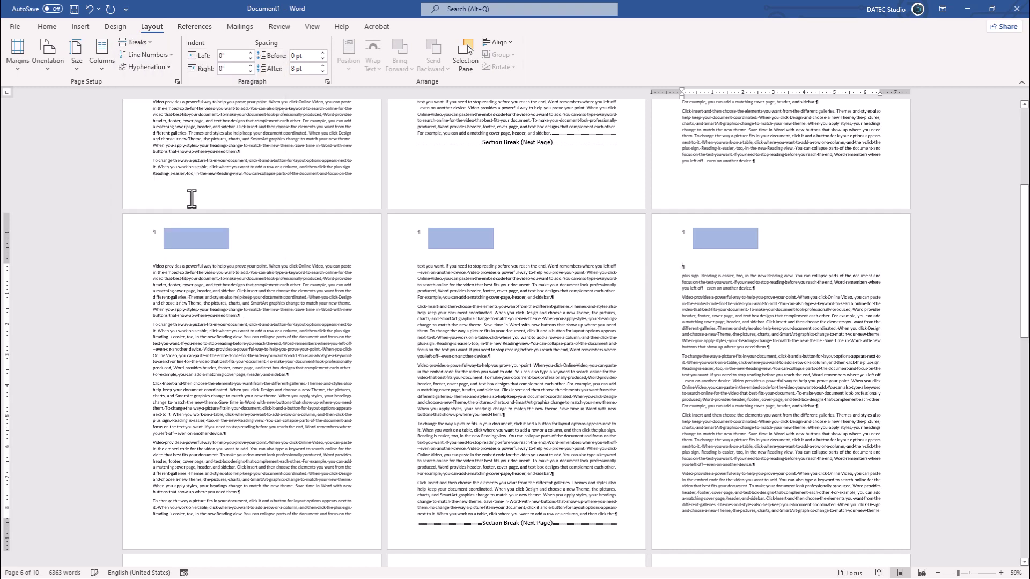
Turn off Link to Previous for the section 5 header and move its rectangle slightly to the right.
double_click(717, 238)
left_click(716, 238)
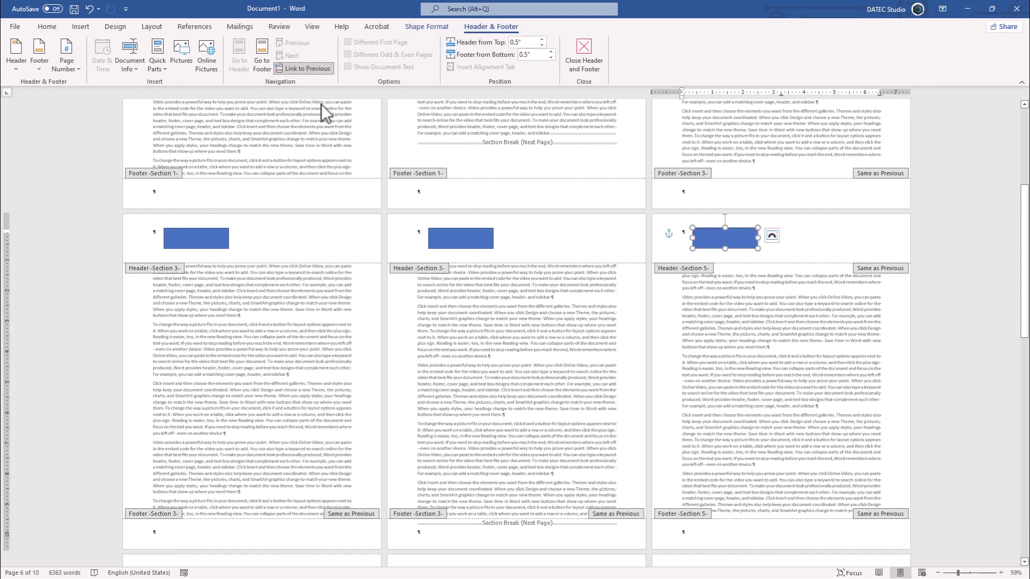
left_click(298, 70)
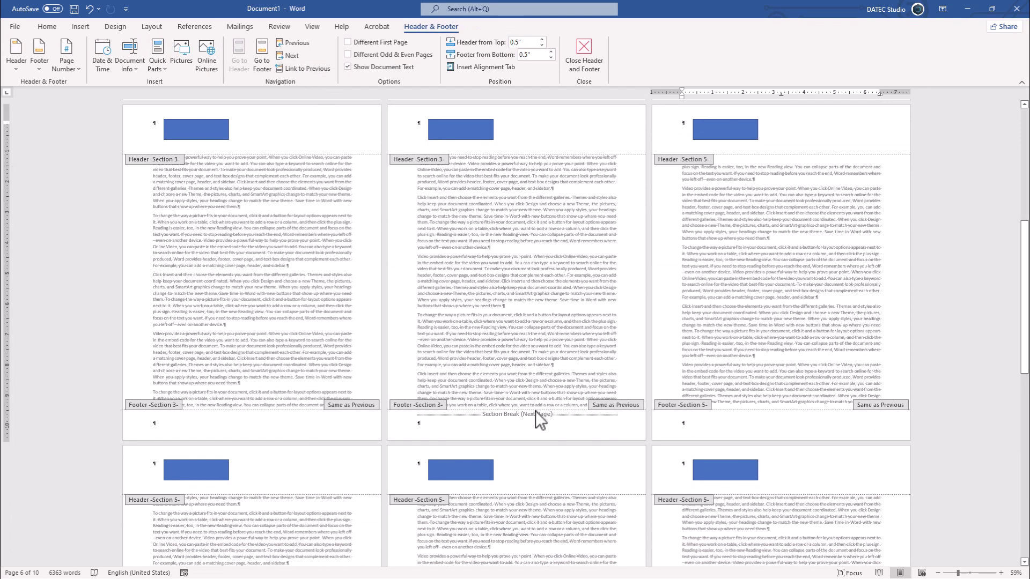
left_click_drag(206, 476, 222, 477)
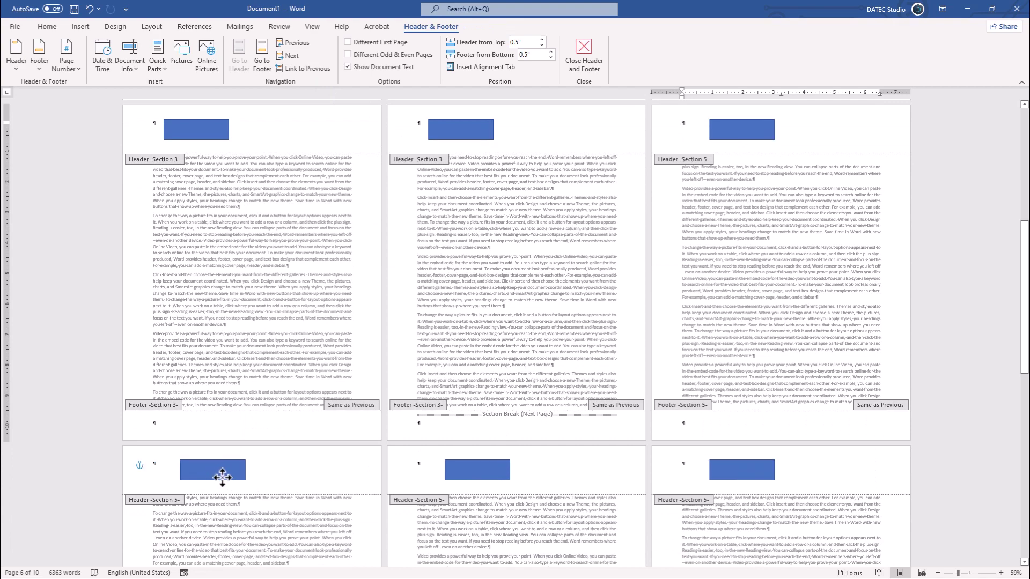
Move the section 3 header rectangle on page 5 well to the right, past the middle of the page.
scroll(421, 267, "up", 5)
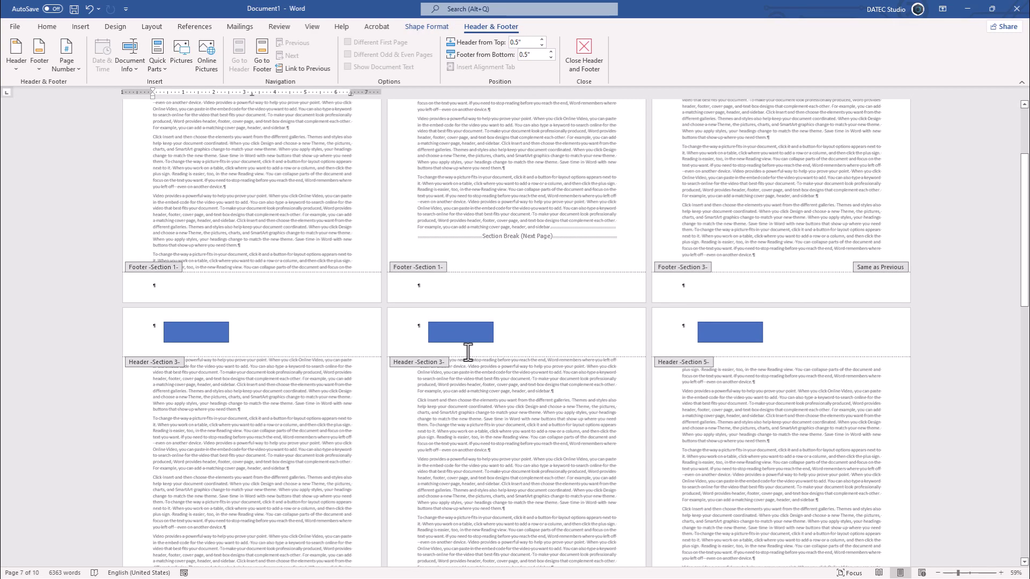
left_click_drag(466, 335, 561, 343)
scroll(509, 319, "up", 3)
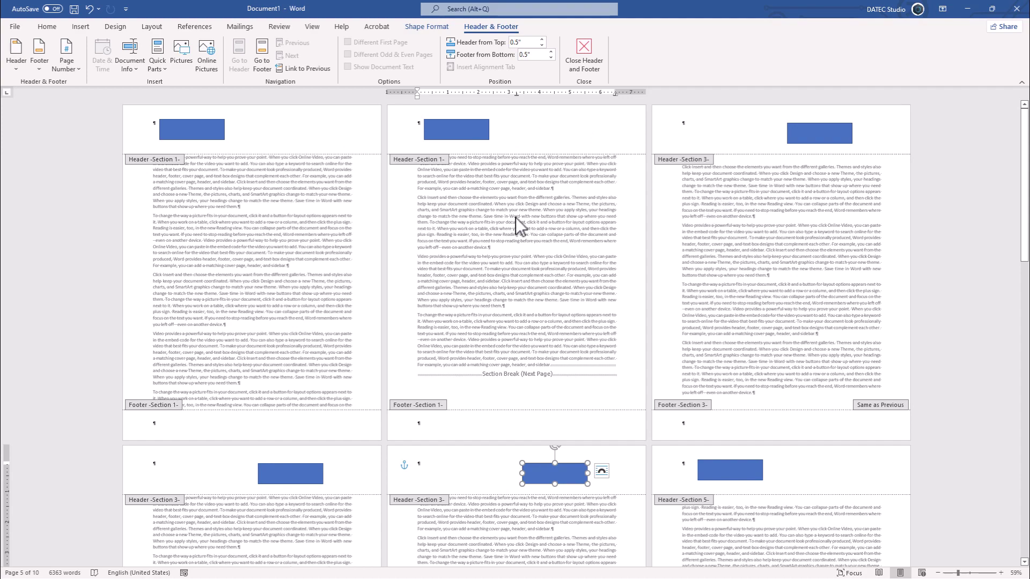
Place the cursor in page 3's header and examine the available Quick Parts fields, including Author, without inserting one.
scroll(442, 180, "up", 4, "ctrl")
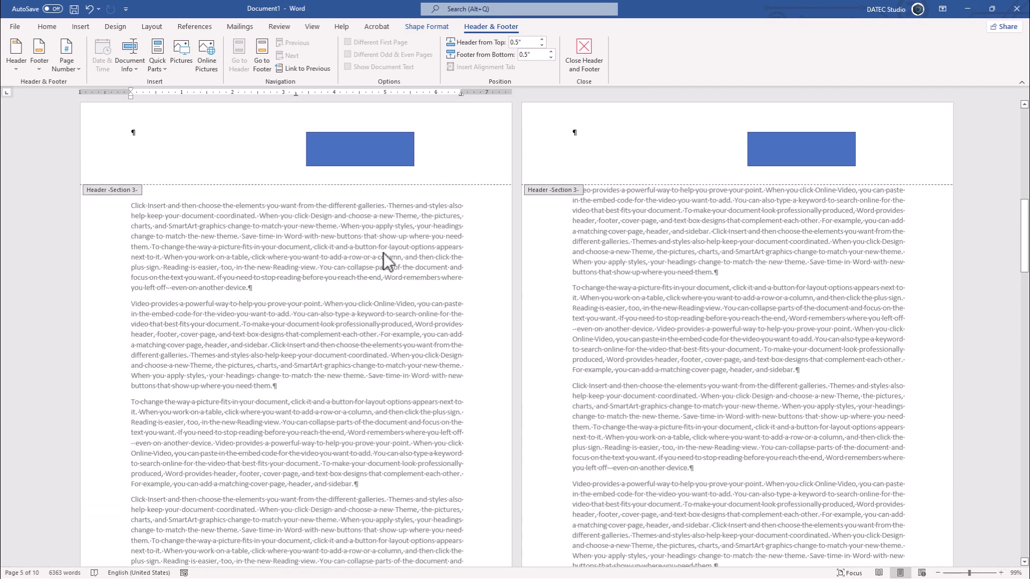
left_click(173, 243)
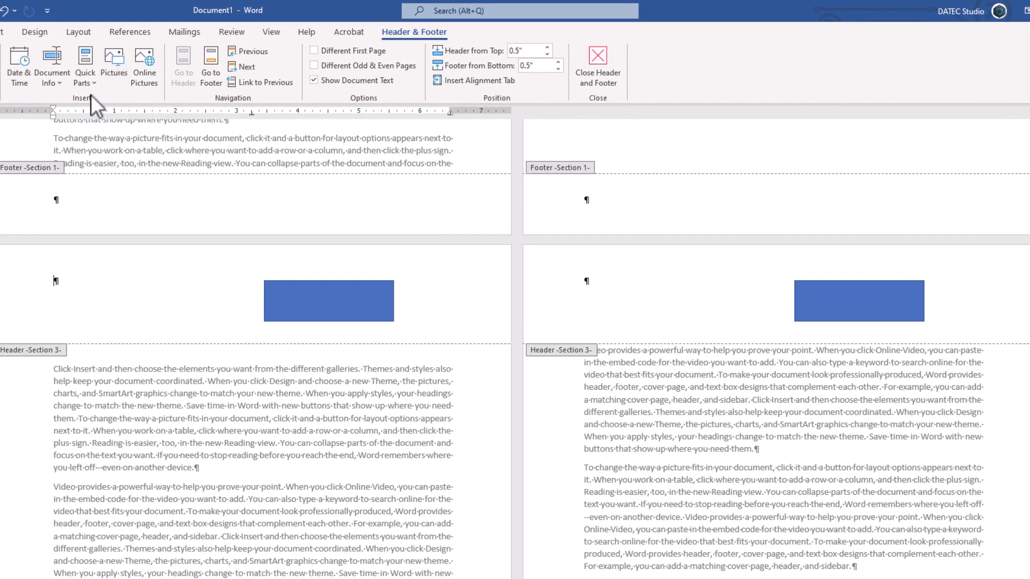
left_click(88, 83)
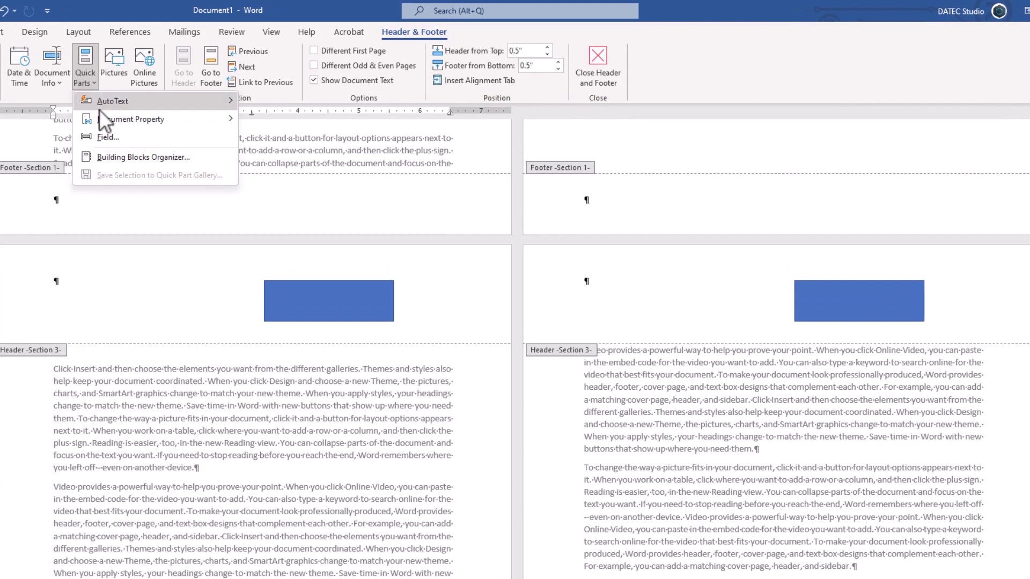
left_click(110, 134)
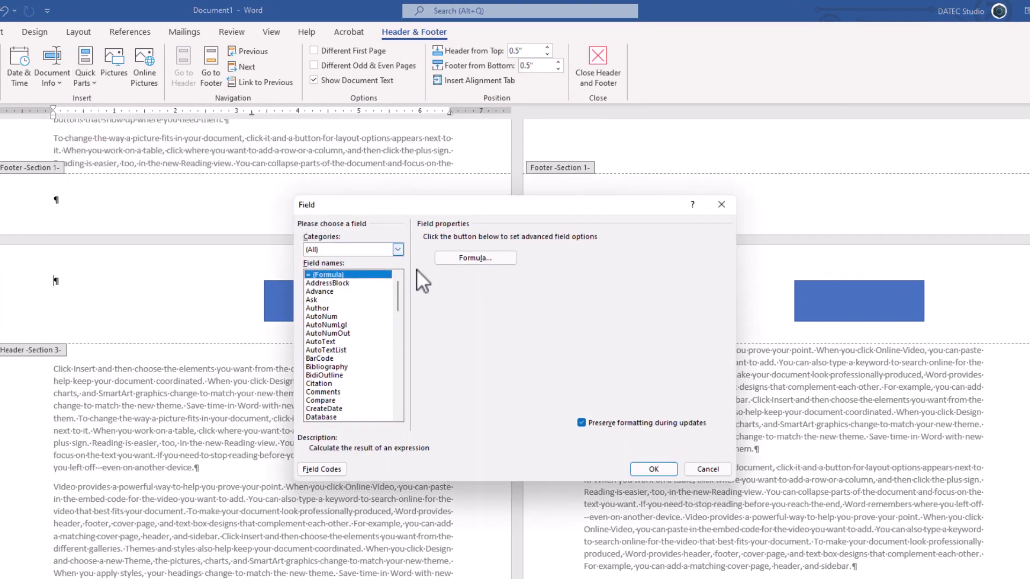
left_click(318, 309)
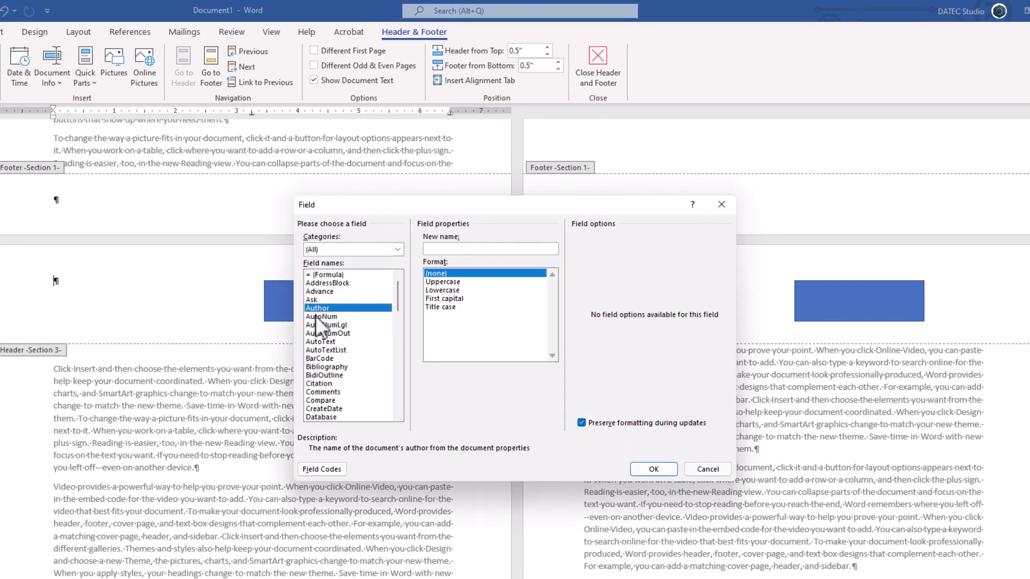
scroll(333, 354, "down", 3)
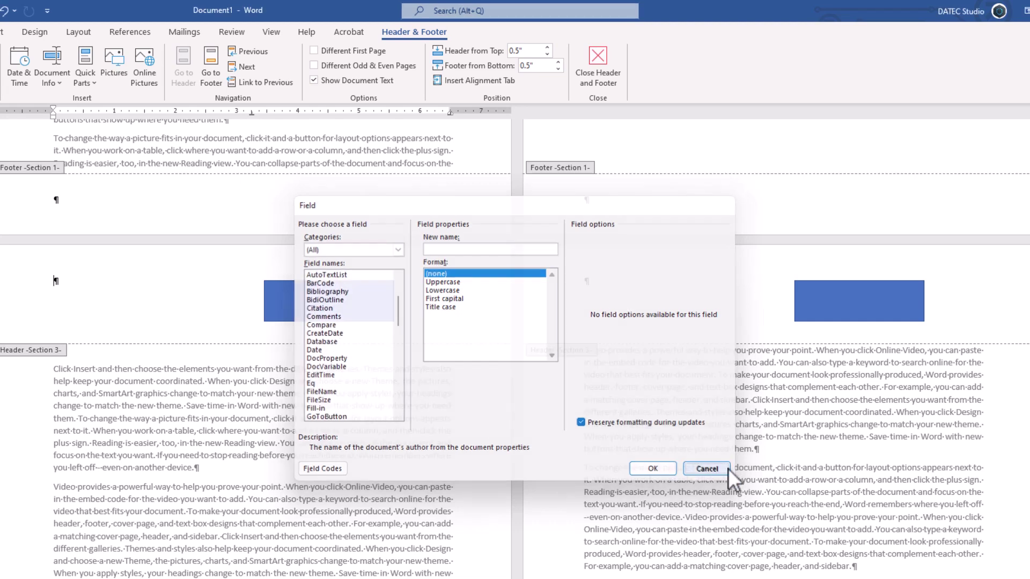
left_click(726, 469)
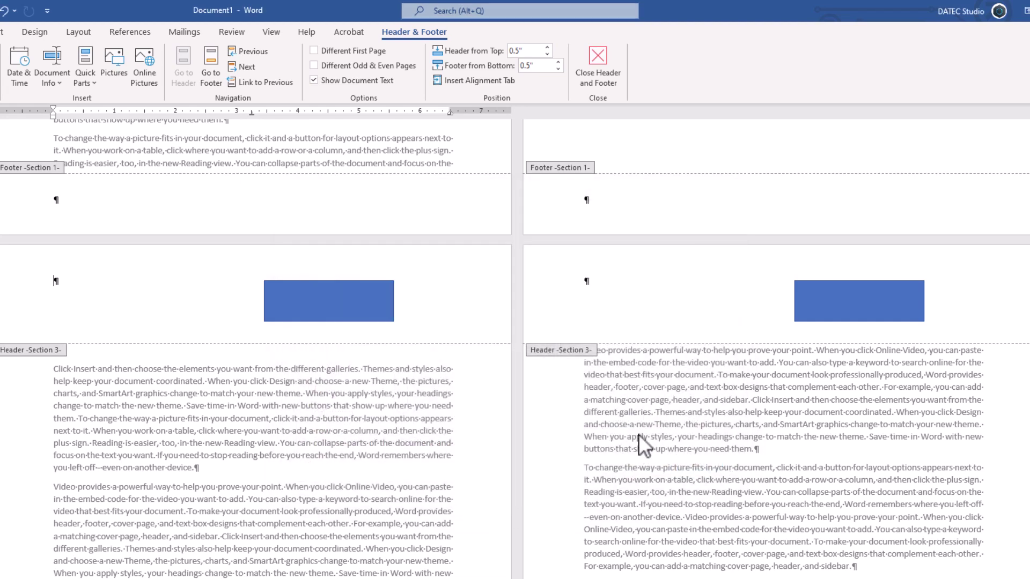
Insert an automatically updating time with seconds in section 3's header, using the 5:17:27 AM format, and exit header editing.
left_click(47, 87)
left_click(20, 84)
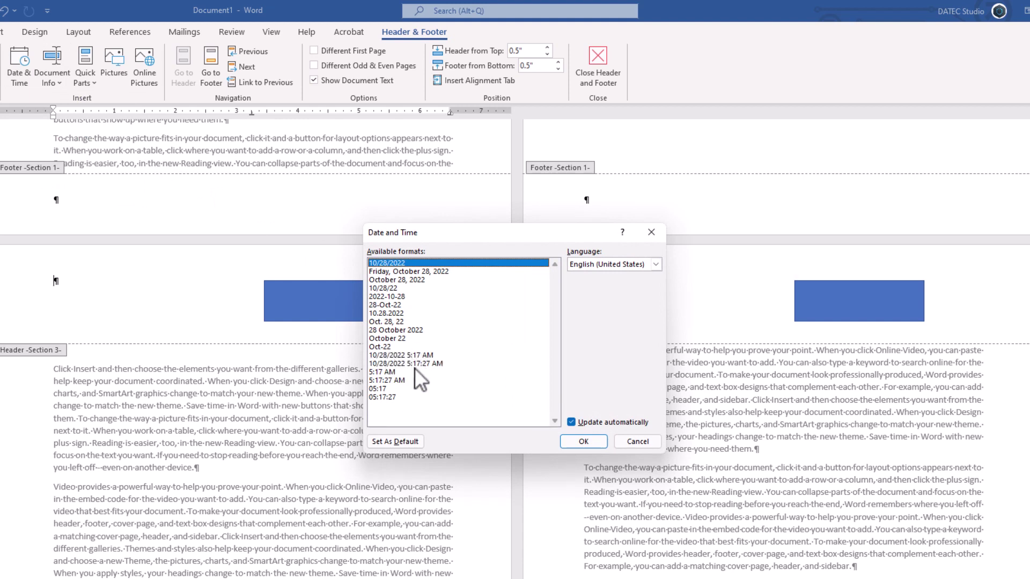
left_click(384, 373)
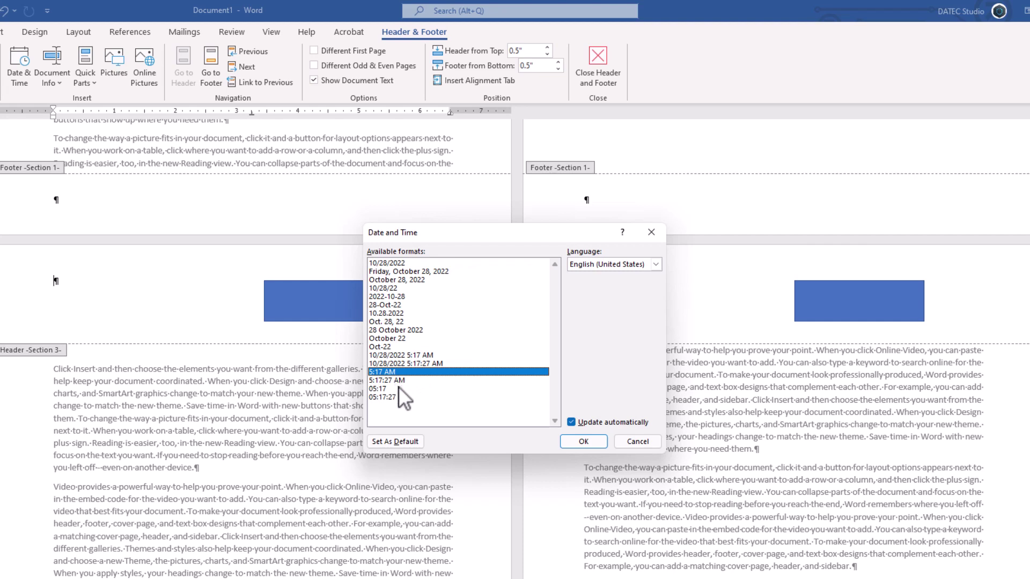
left_click(389, 381)
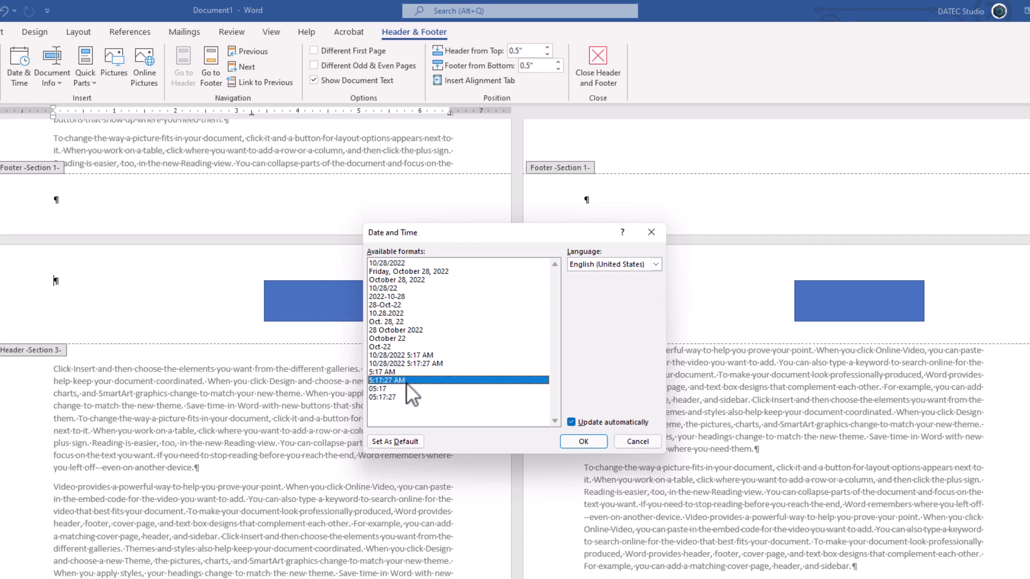
left_click(594, 441)
key("Escape")
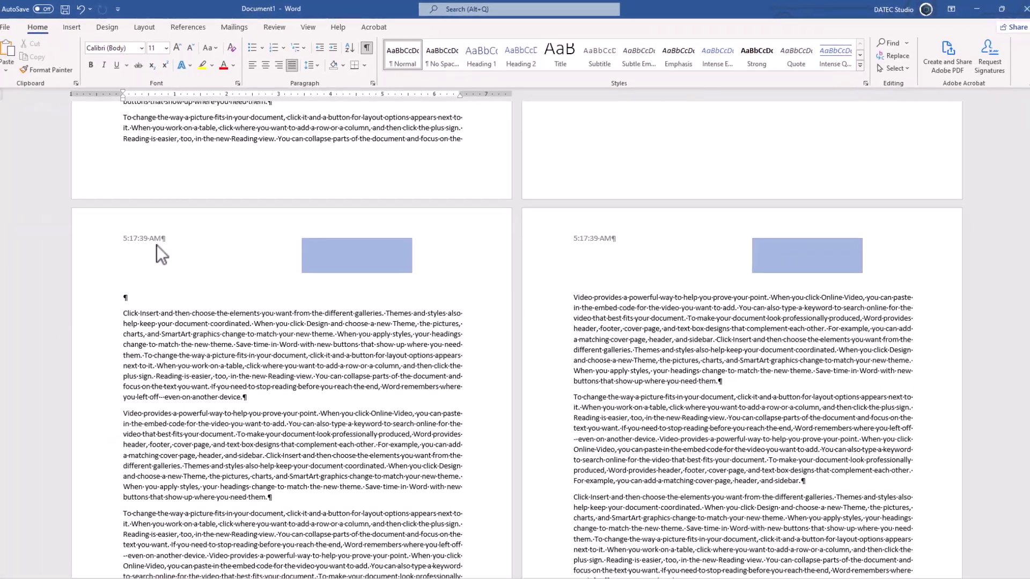
Check the header's time on page 3 in the print preview twice, returning to the document each time.
key("ctrl+p")
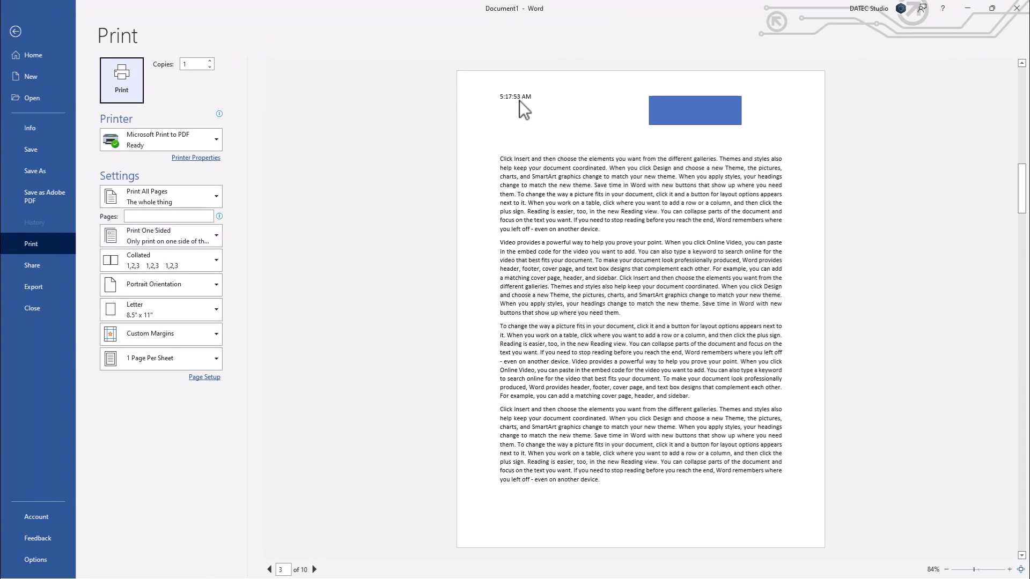
left_click(16, 31)
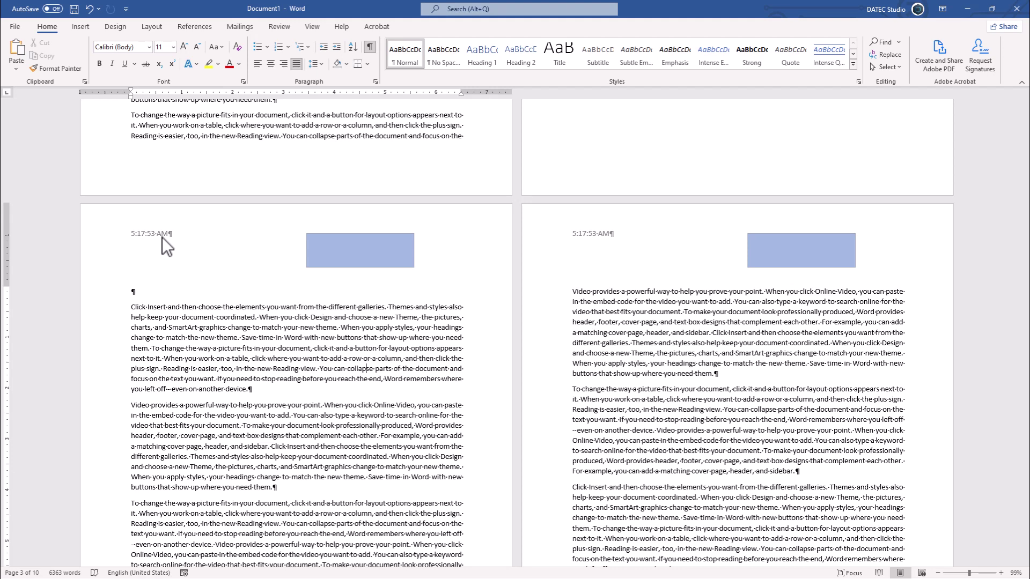
key("ctrl+p")
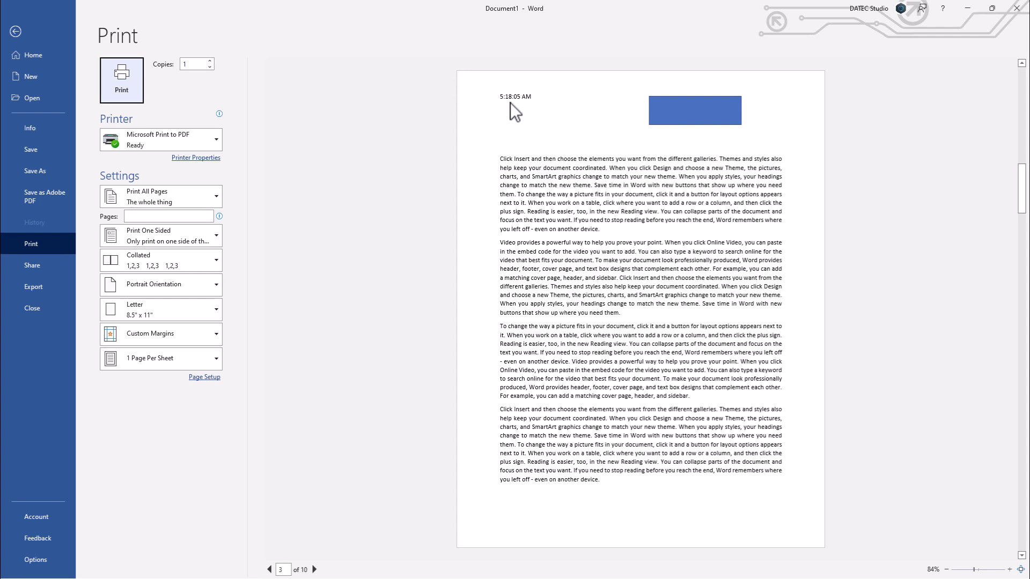
left_click(15, 31)
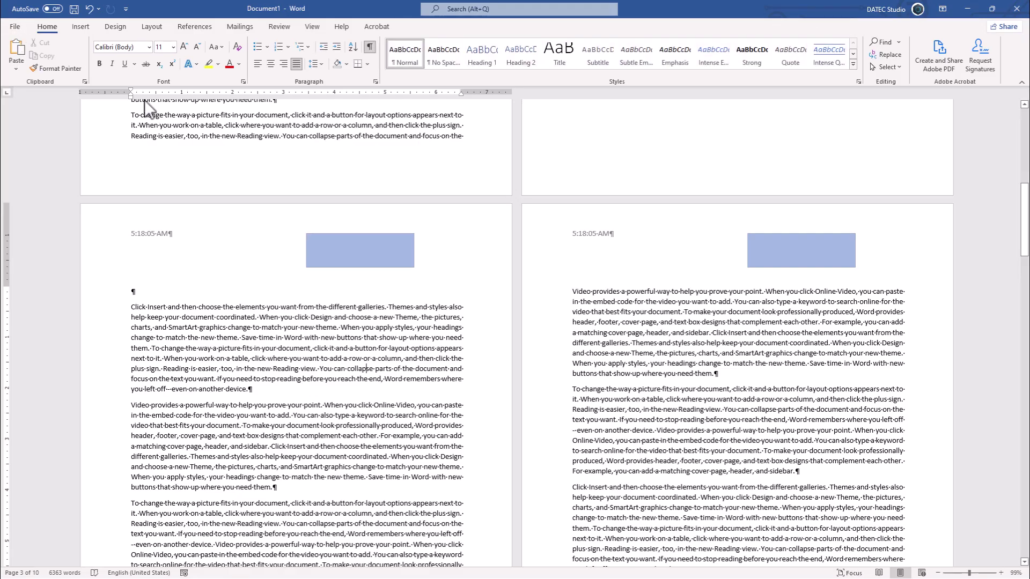